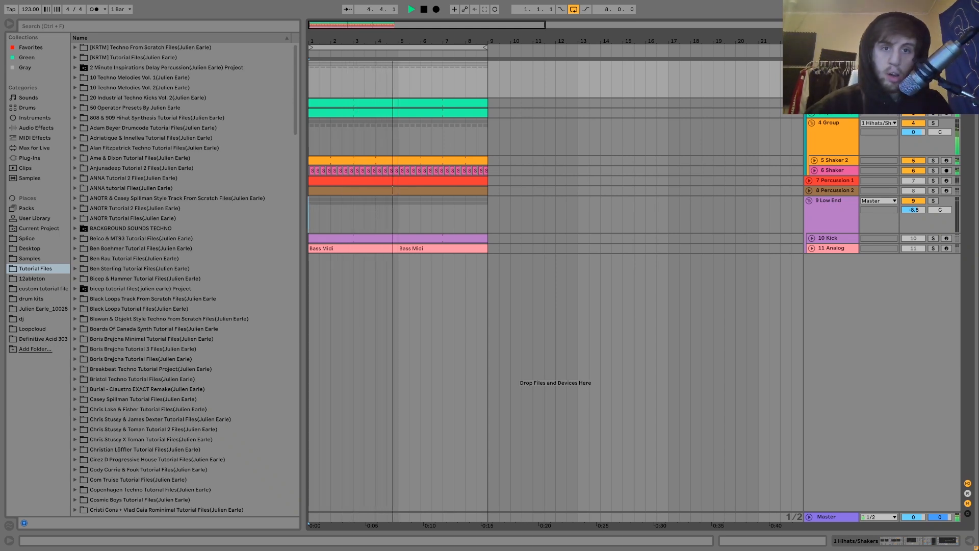
# Step: Listen to the soloed hi-hat and shaker group, and compare it with the full eight-bar loop
pyautogui.press('space')
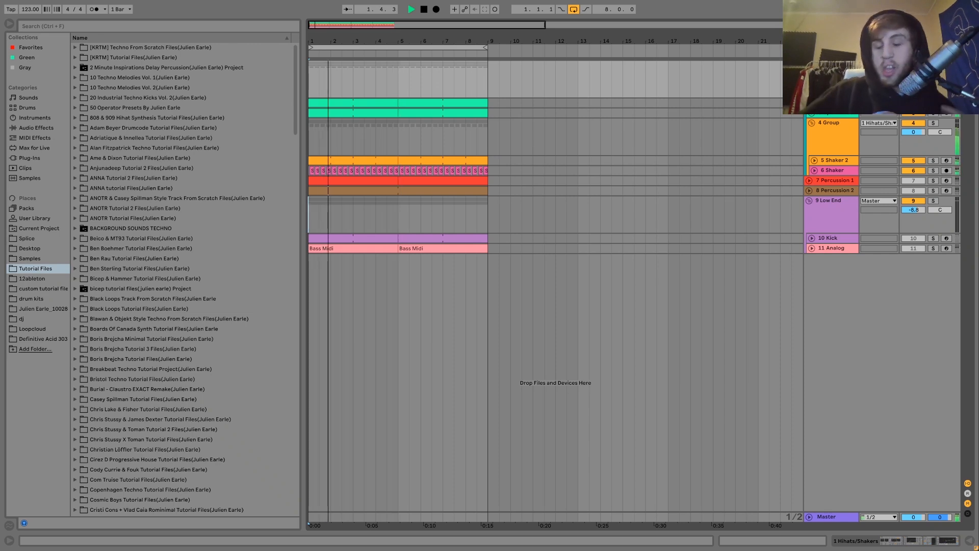
pyautogui.press('space')
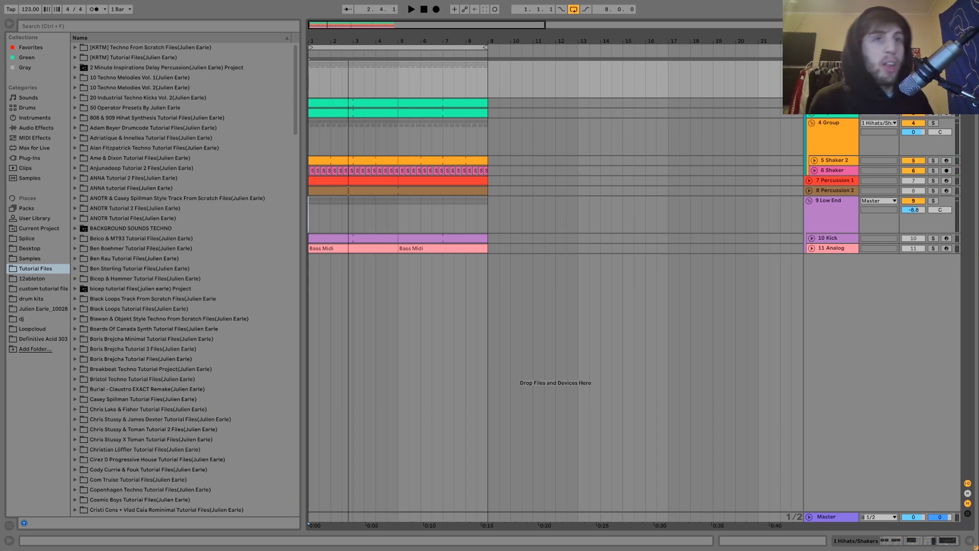
pyautogui.press('space')
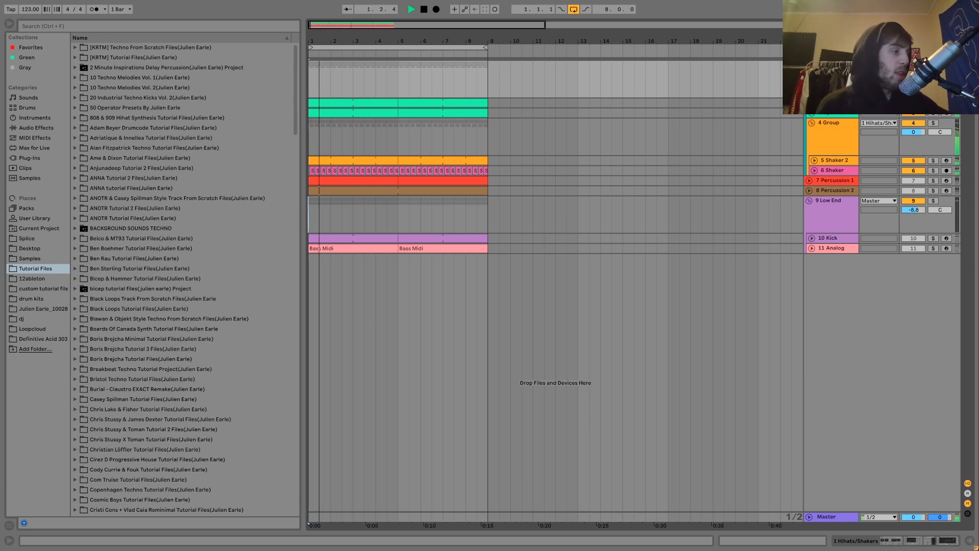
pyautogui.press('space')
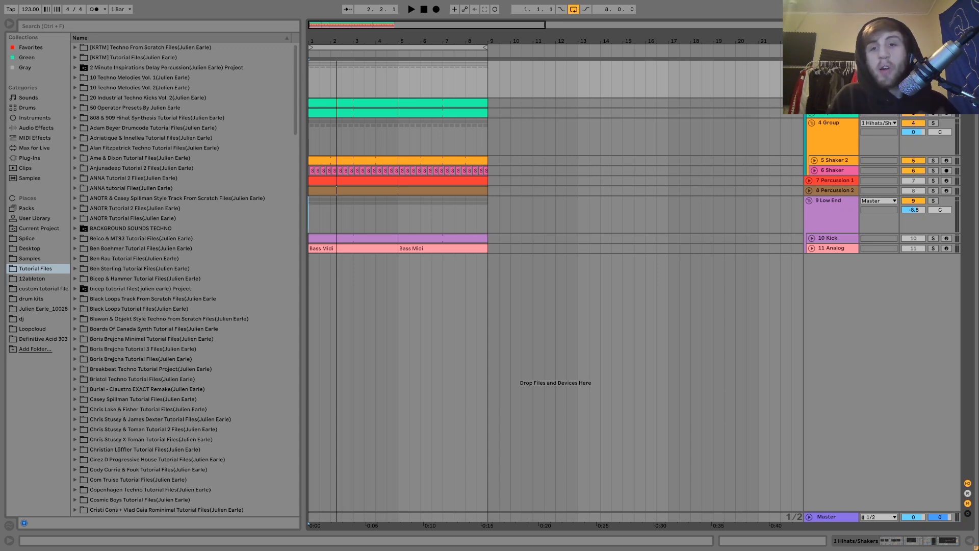
pyautogui.press('space')
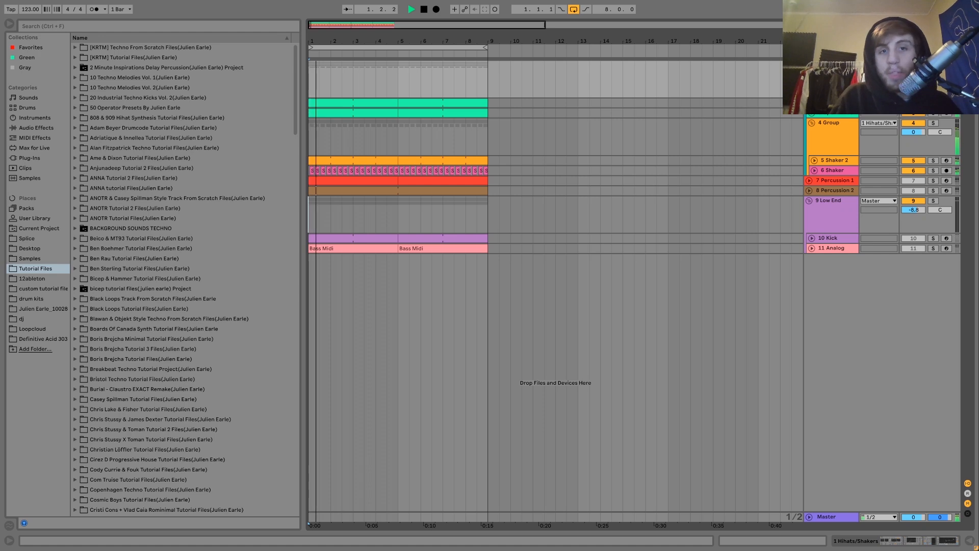
pyautogui.press('space')
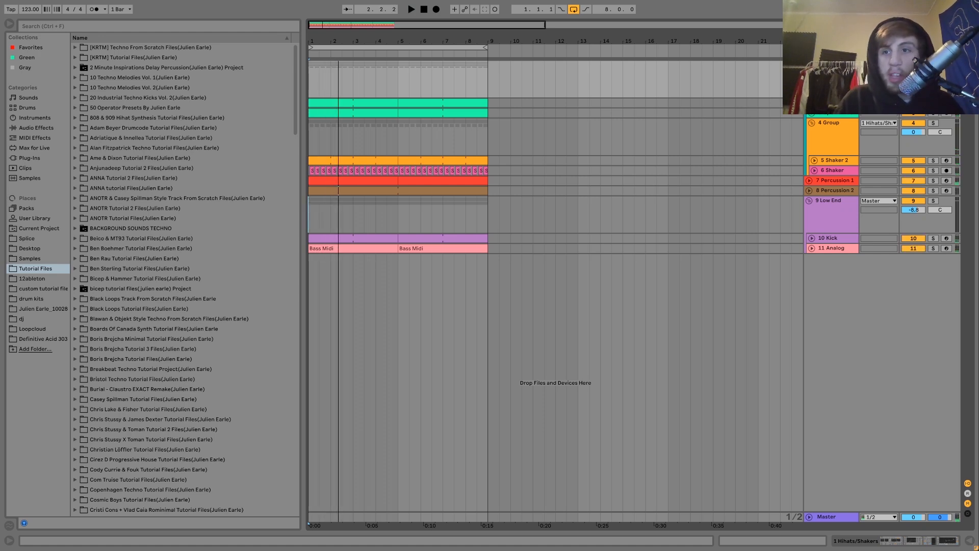
pyautogui.press('space')
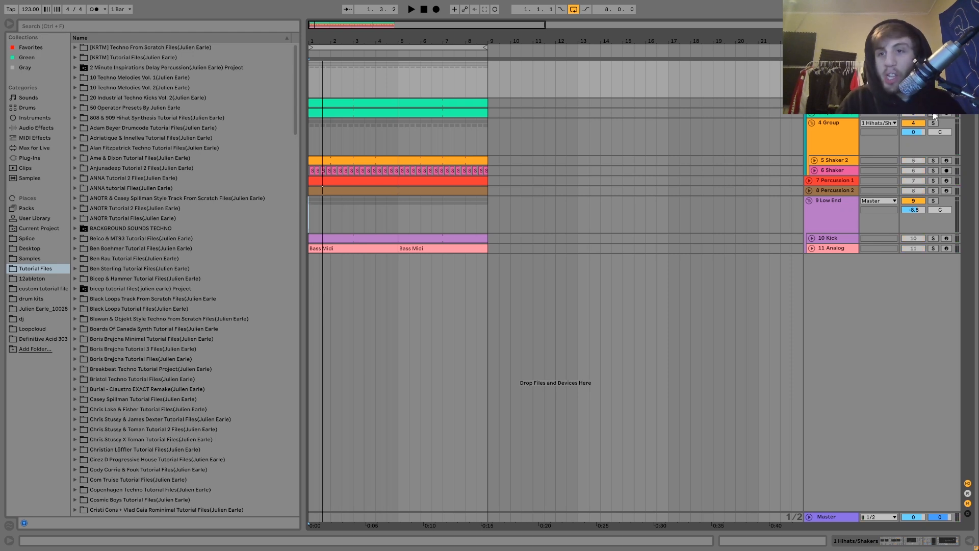
# Step: Unfold the Open Hihat track and the shaker track above it while the loop plays
pyautogui.click(812, 113)
pyautogui.press('space')
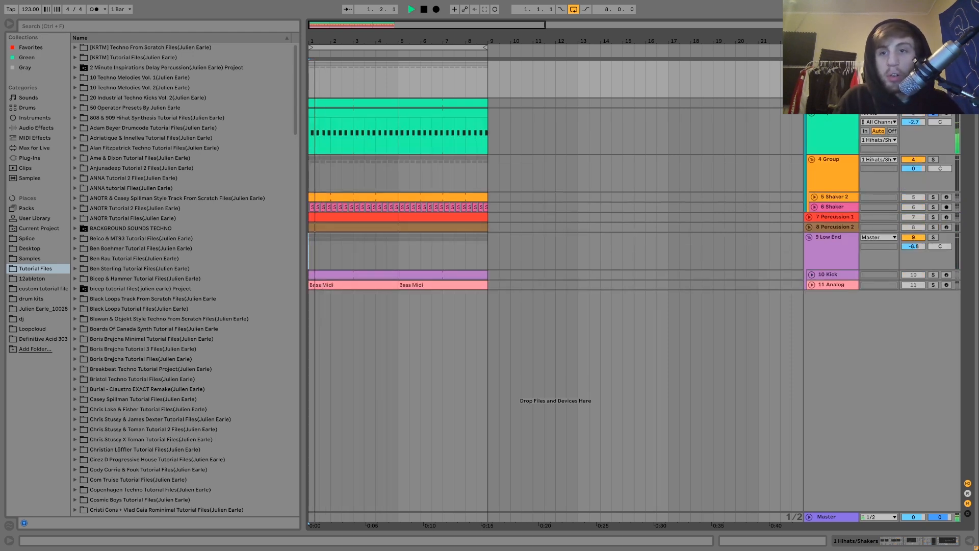
pyautogui.click(811, 103)
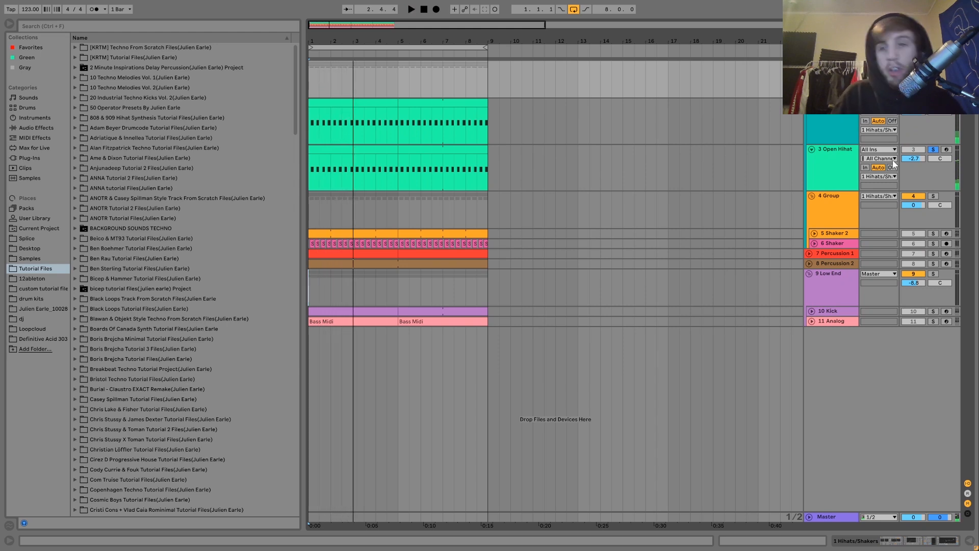
# Step: Audition Shaker 1 and Open Hihat one after the other by soloing each track during playback
pyautogui.click(933, 149)
pyautogui.click(829, 115)
pyautogui.press('space')
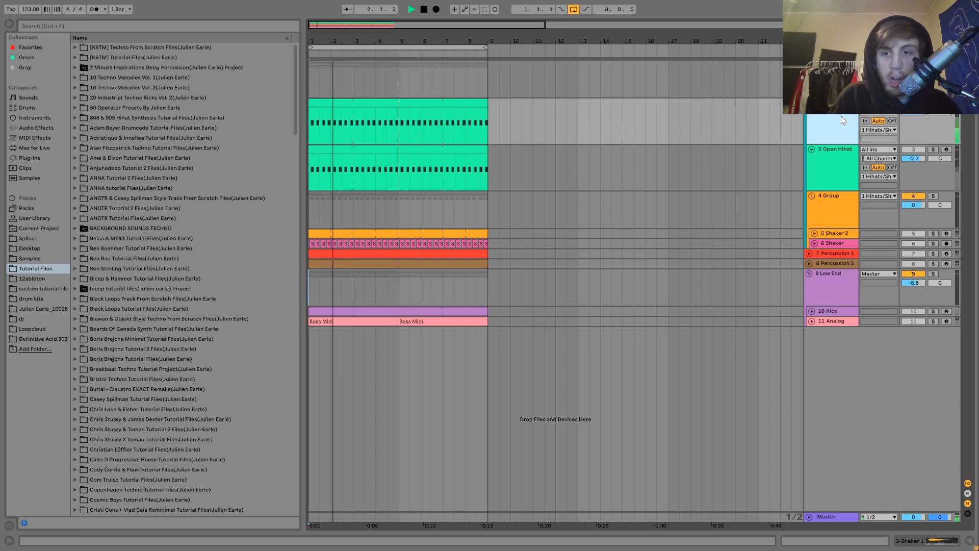
pyautogui.click(933, 150)
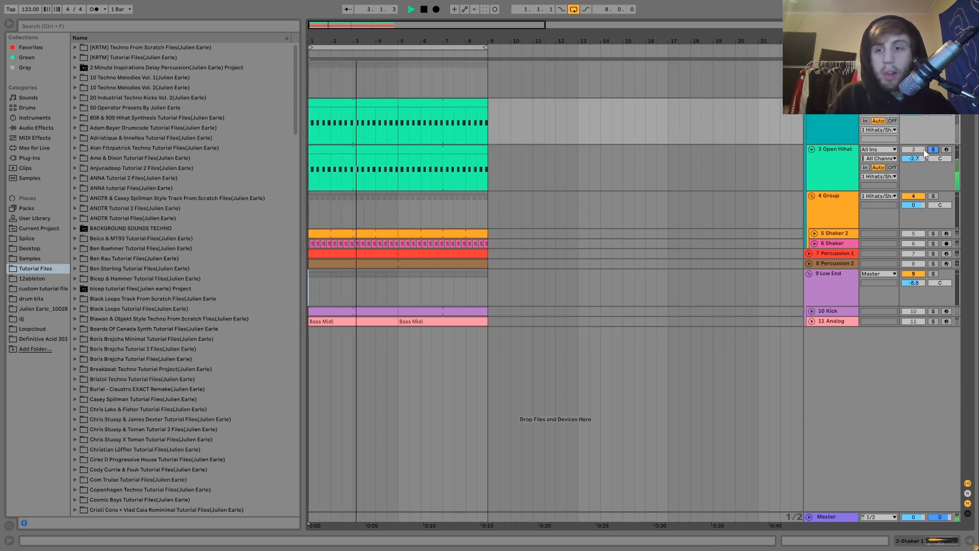
pyautogui.click(825, 160)
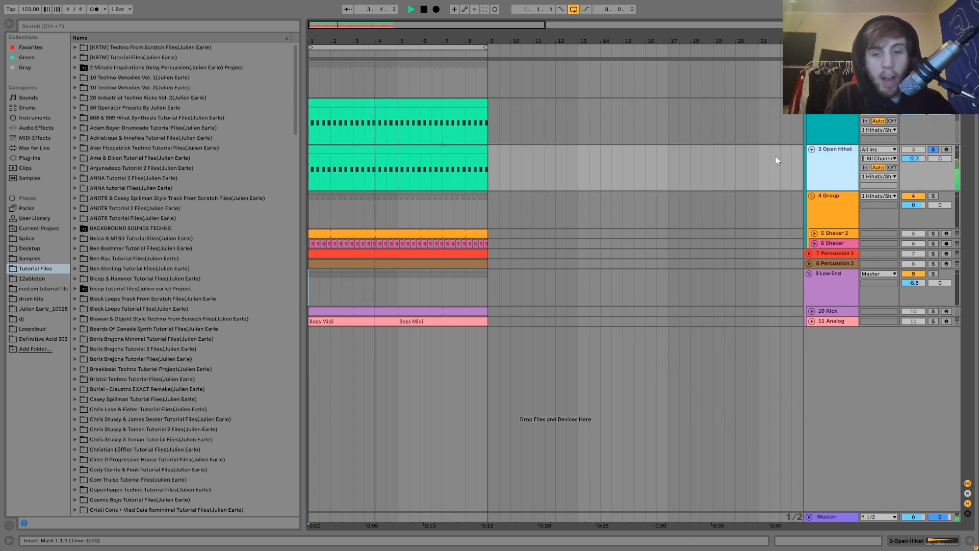
# Step: Show the Open Hihat track's instrument and reveal its sample, Open Hihat.wav, in the file browser
pyautogui.doubleClick(846, 160)
pyautogui.rightClick(215, 461)
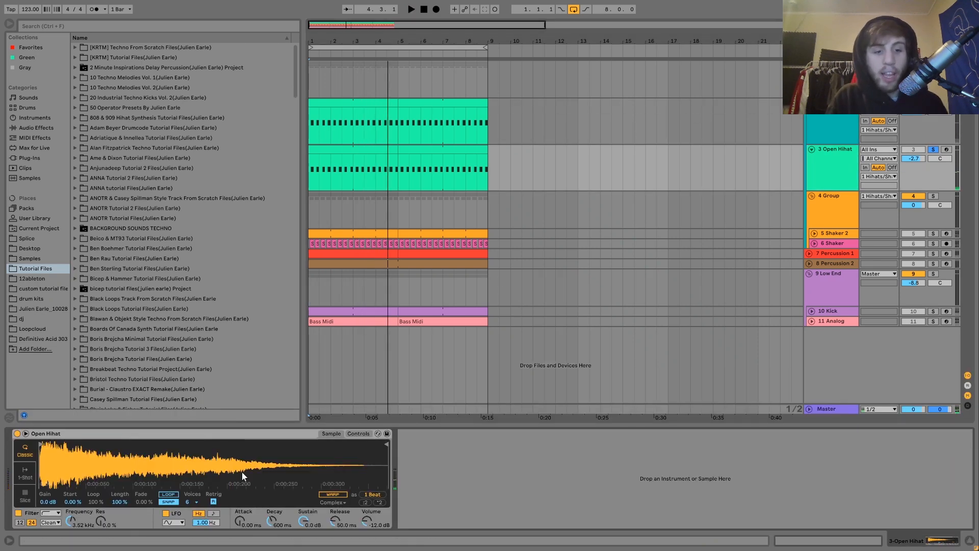
pyautogui.click(242, 475)
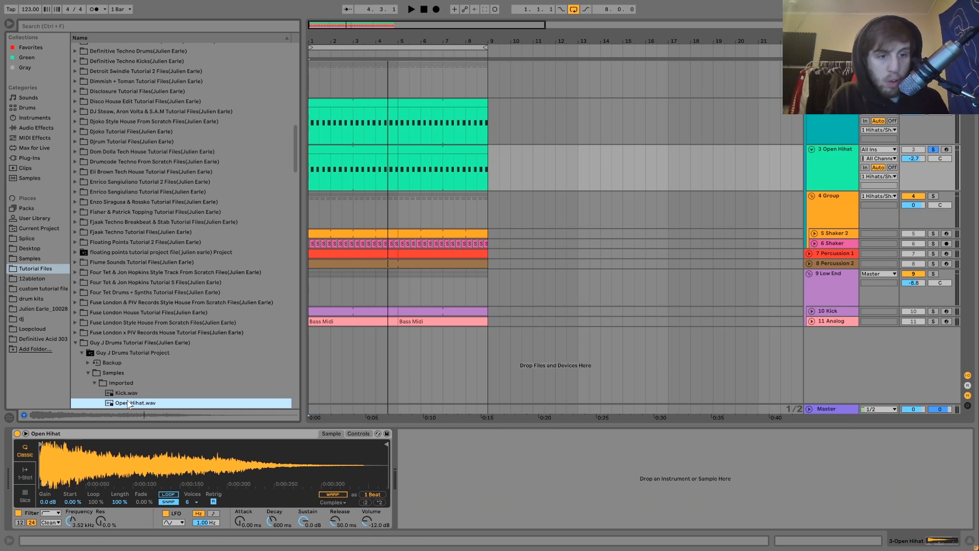
pyautogui.scroll(-2, 128, 404)
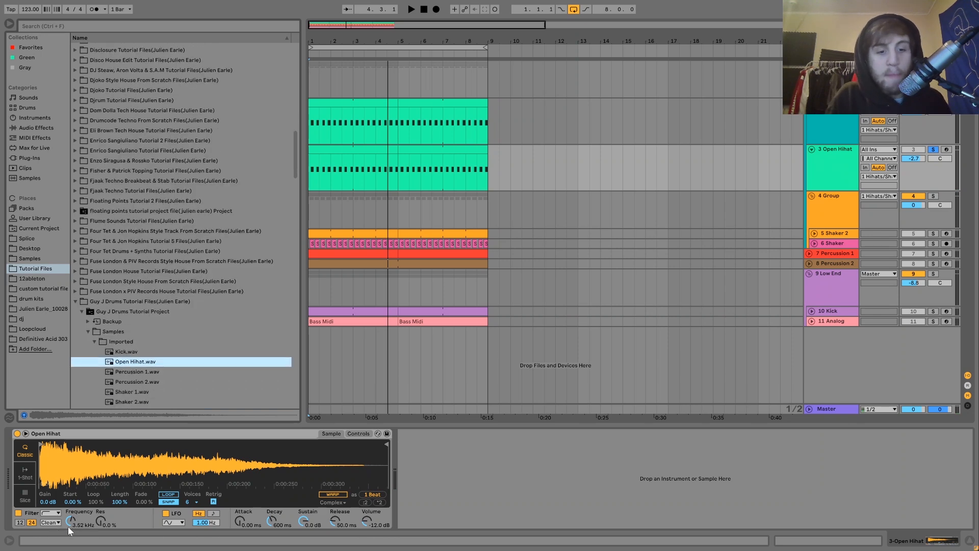
# Step: Compare the Open Hihat and Shaker 1 sounds by replaying each soloed track with its sample waveform shown
pyautogui.press('space')
pyautogui.press('space')
pyautogui.press('space')
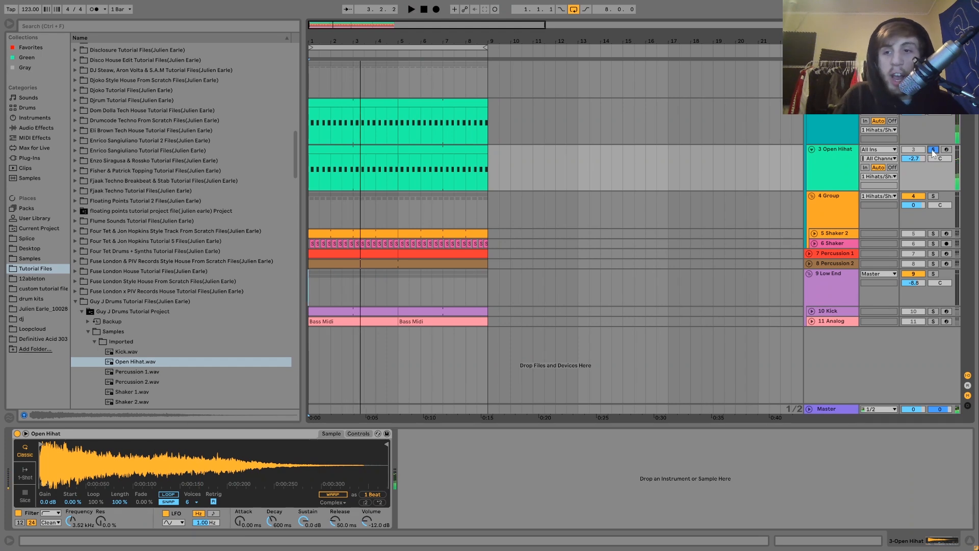
pyautogui.click(838, 109)
pyautogui.press('space')
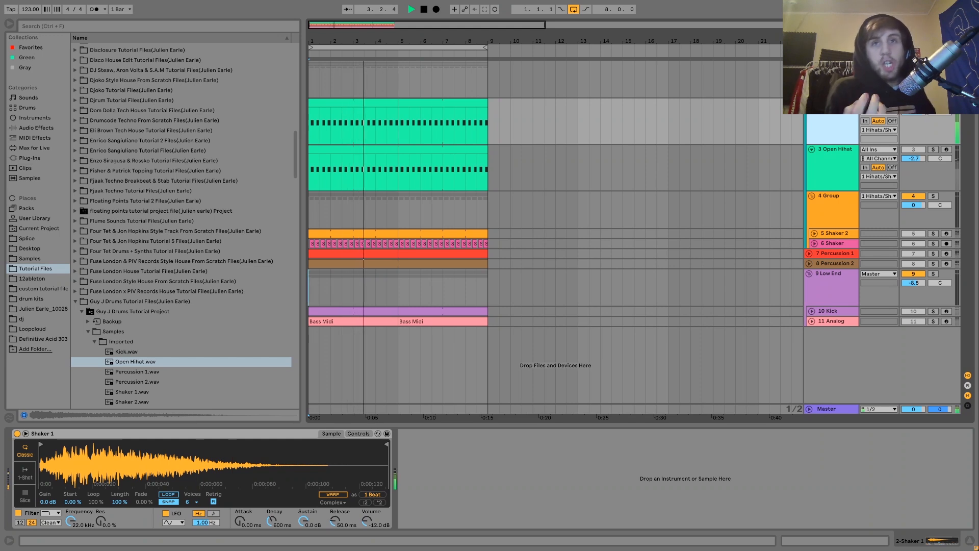
pyautogui.click(933, 150)
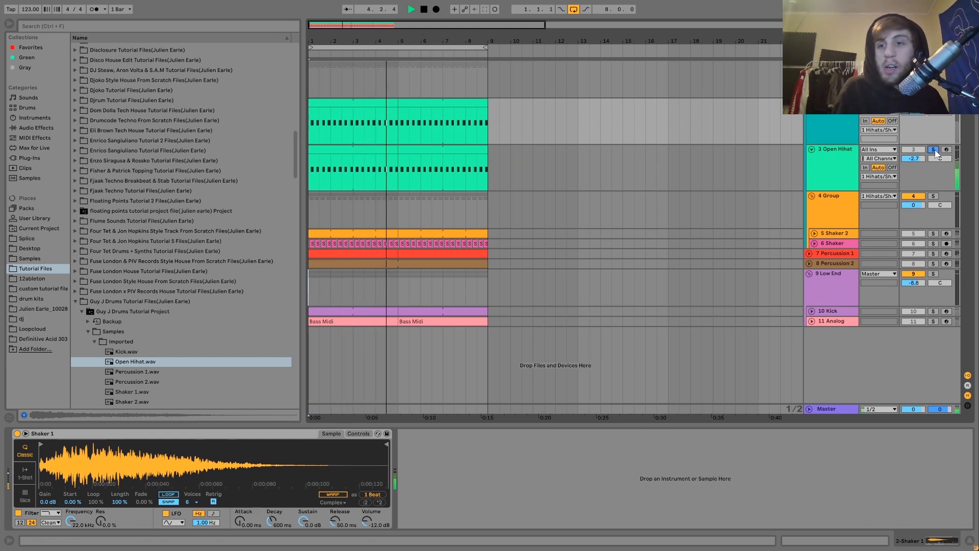
pyautogui.click(845, 161)
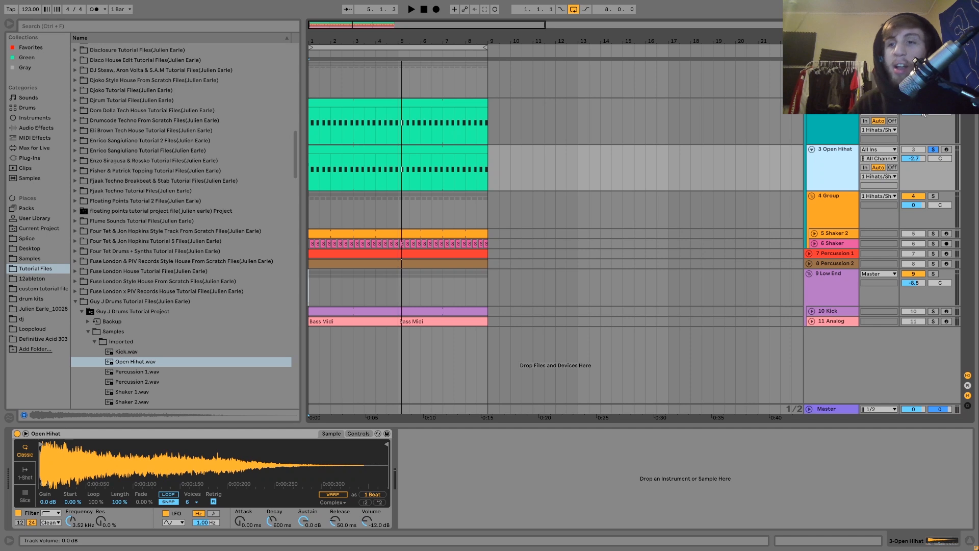
pyautogui.press('space')
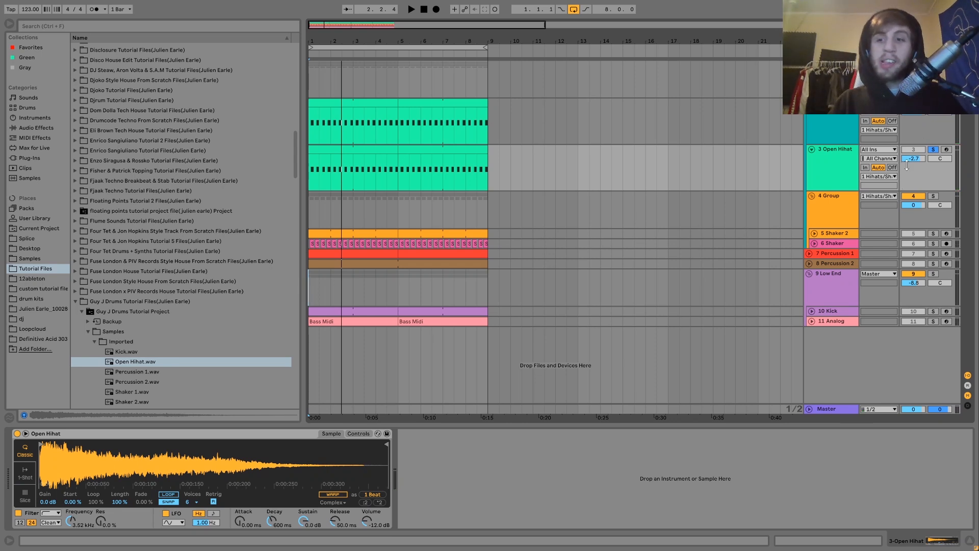
# Step: Play the soloed track 4 group and unfold its Shaker 2 and Shaker tracks
pyautogui.press('space')
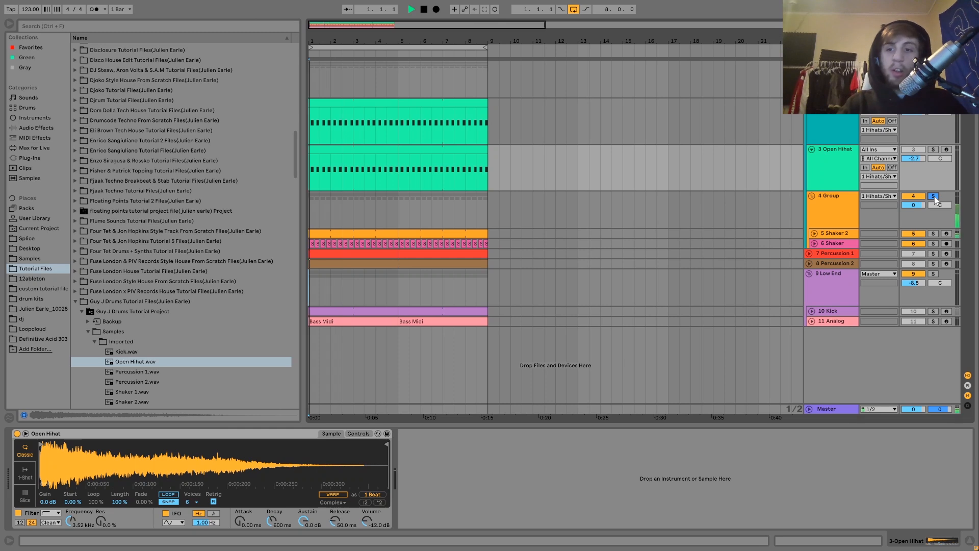
pyautogui.click(827, 234)
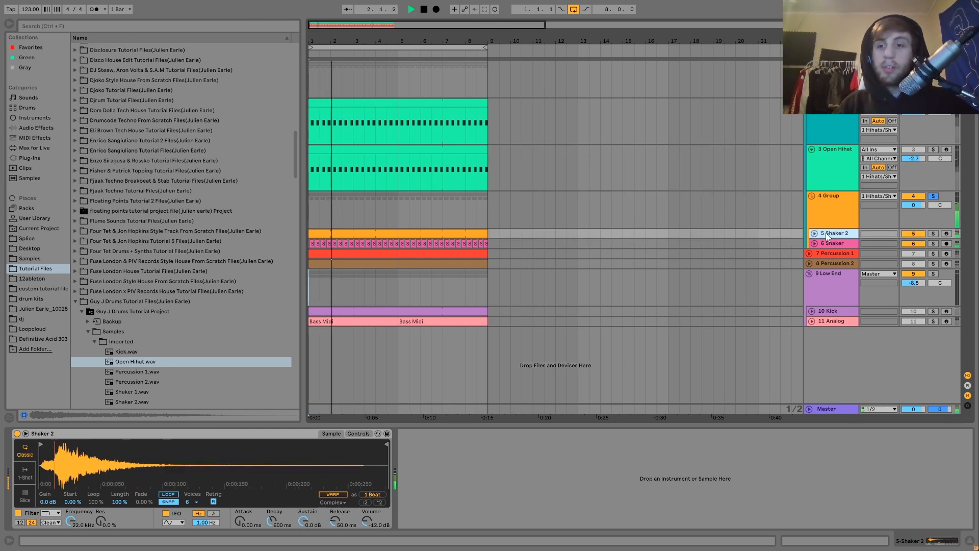
pyautogui.press('space')
pyautogui.doubleClick(827, 235)
pyautogui.press('Down')
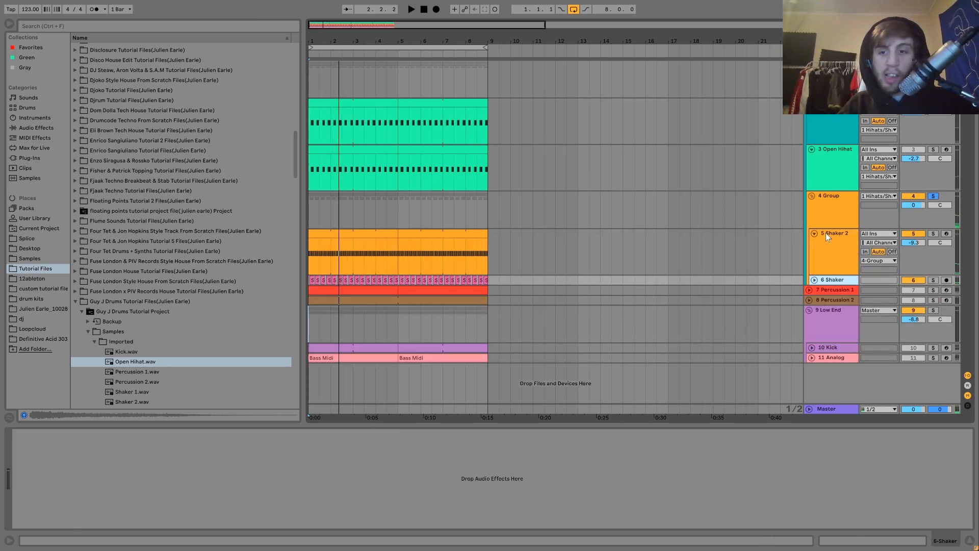
pyautogui.press('u')
# Step: Solo Shaker 2 and the Shaker audio track in turn, playing each and checking its device chain
pyautogui.click(933, 234)
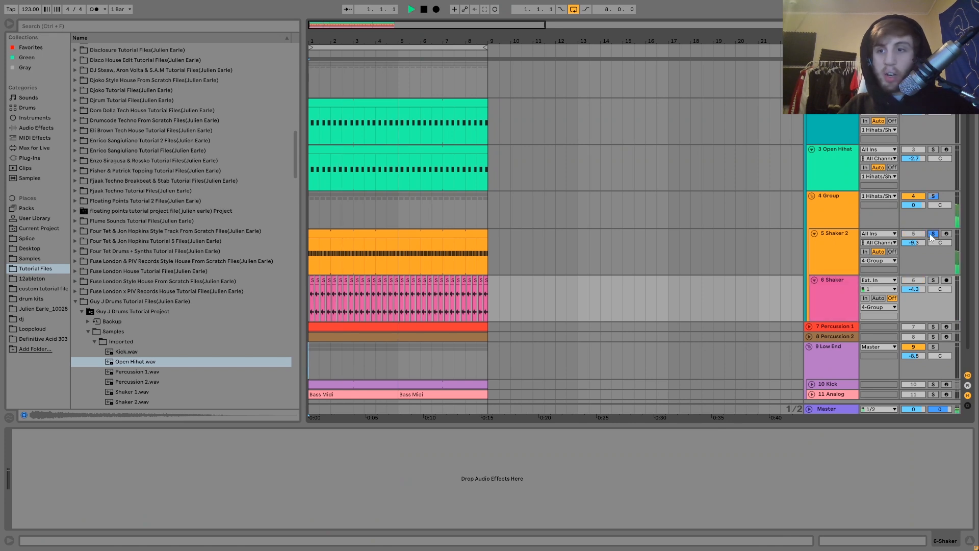
pyautogui.click(843, 248)
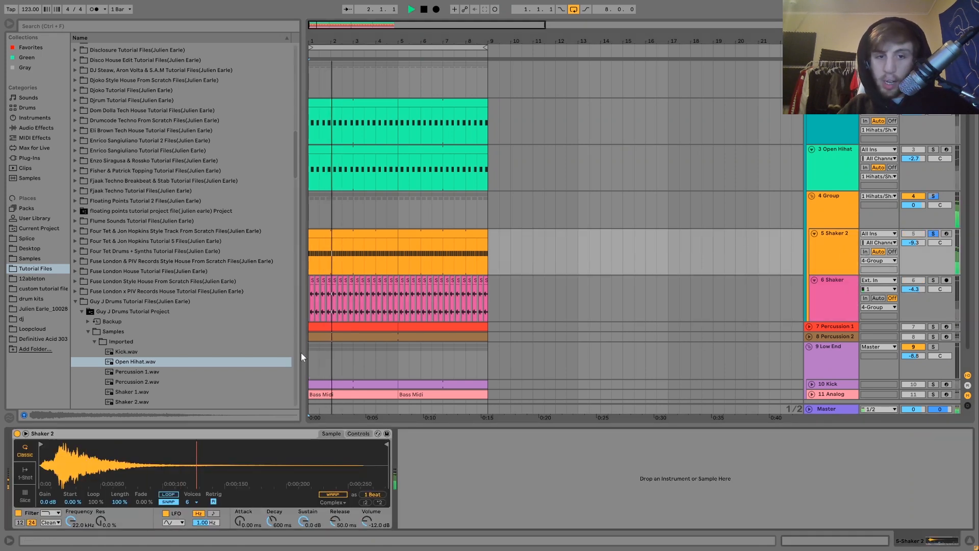
pyautogui.press('space')
pyautogui.click(933, 280)
pyautogui.press('space')
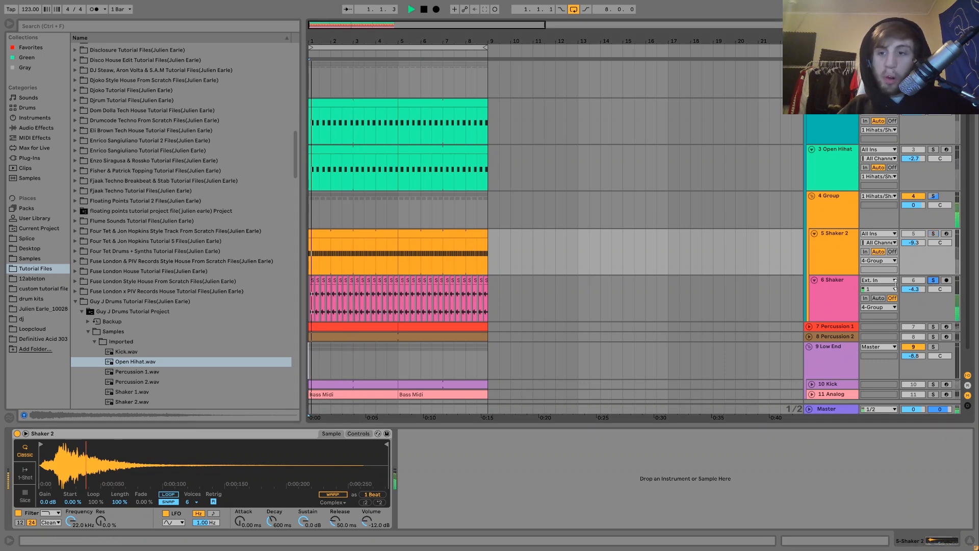
pyautogui.click(843, 285)
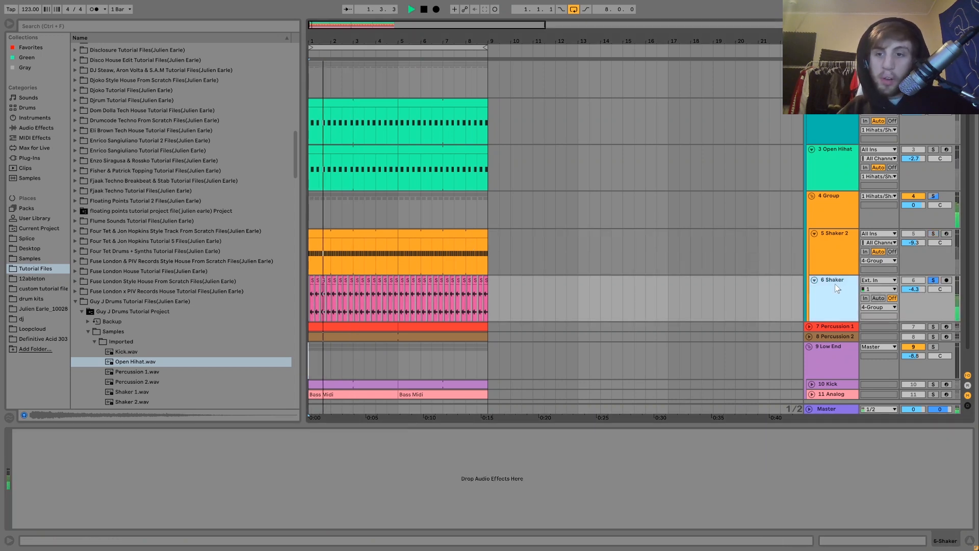
pyautogui.click(917, 281)
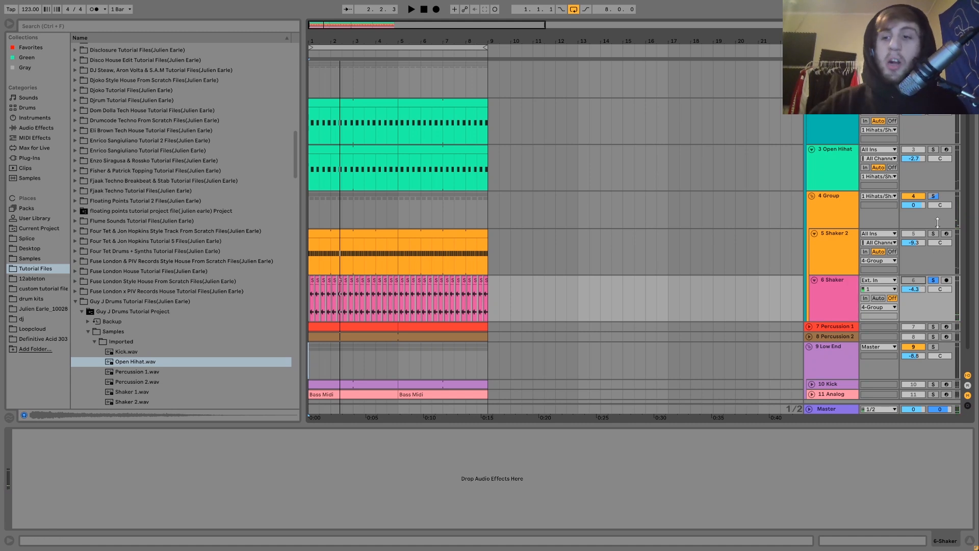
# Step: Play both shakers of group 4 together, followed by the full loop with all tracks active
pyautogui.press('space')
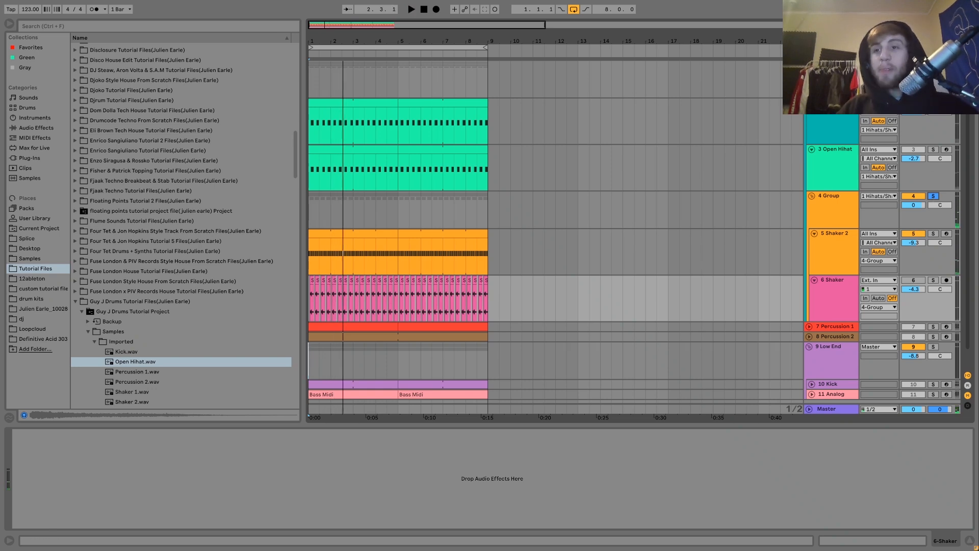
pyautogui.press('space')
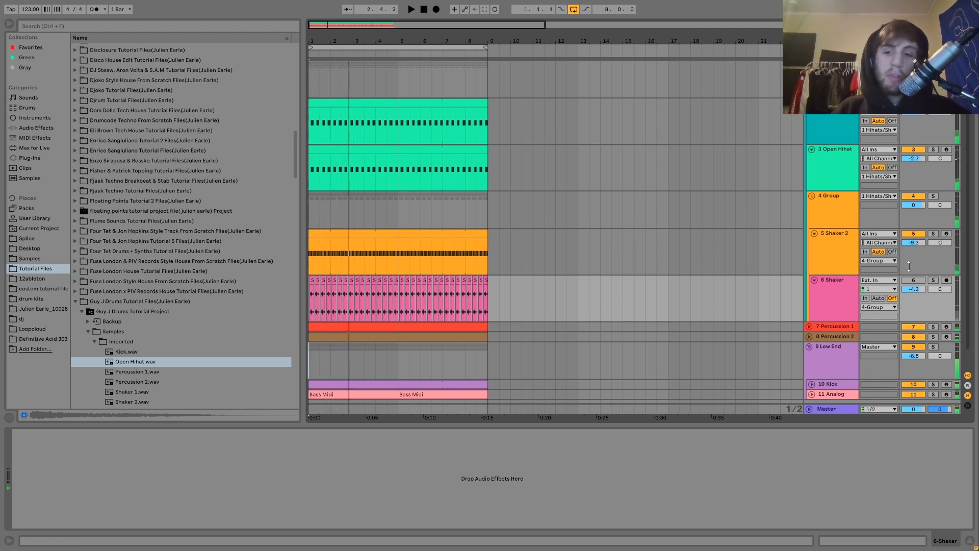
# Step: Solo the Shaker audio track inside group 4 and replay it on its own
pyautogui.press('space')
pyautogui.click(932, 280)
pyautogui.press('space')
pyautogui.press('space')
pyautogui.click(841, 290)
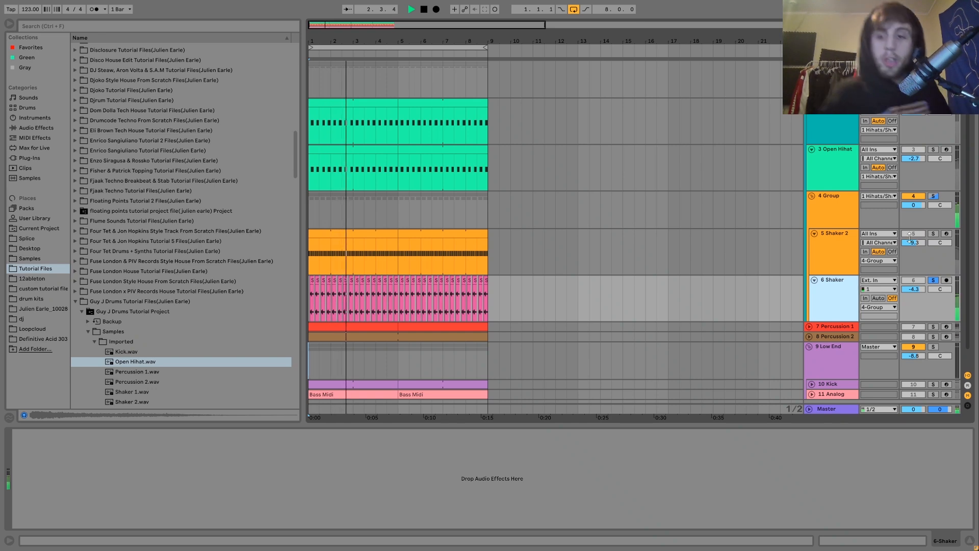
# Step: Solo Shaker 2, display its instrument's sample waveform, and replay it from the start
pyautogui.click(933, 233)
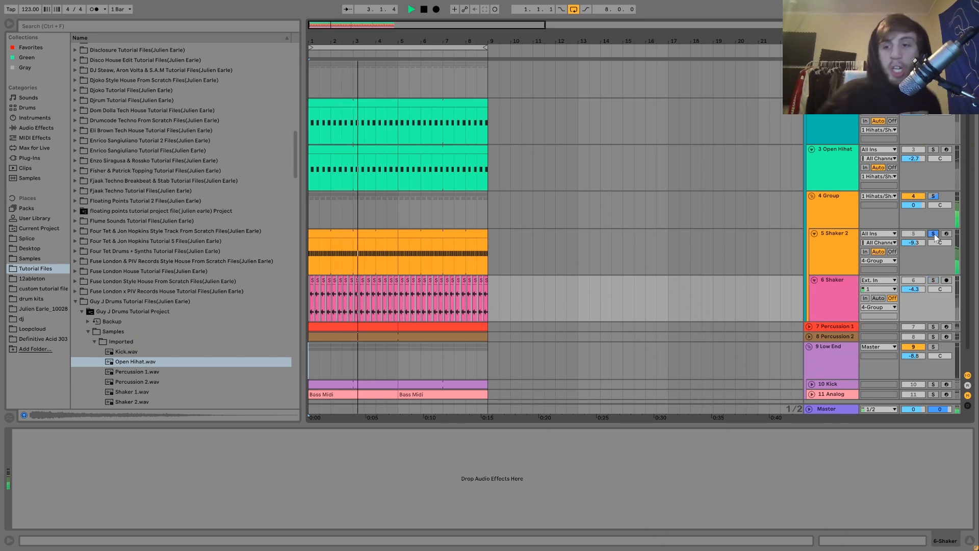
pyautogui.click(818, 266)
pyautogui.press('space')
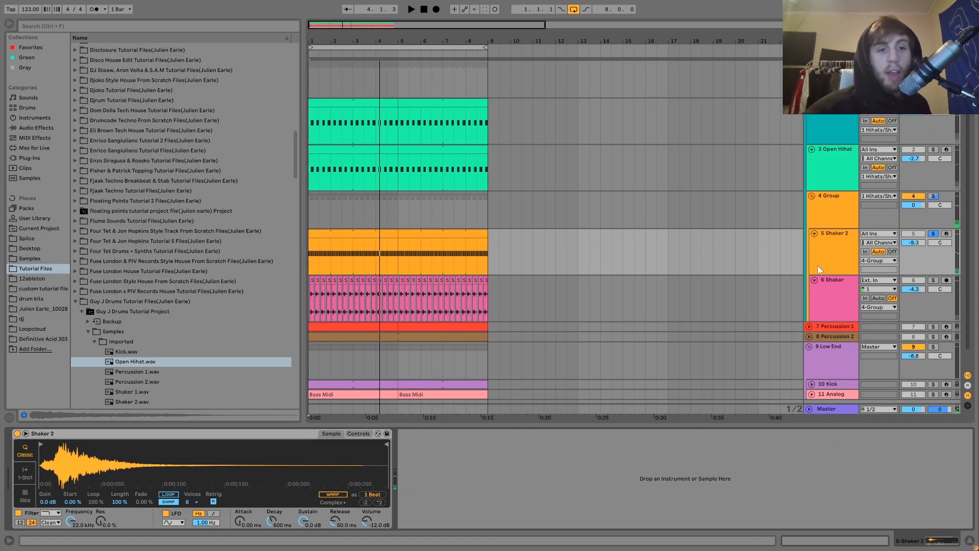
pyautogui.press('space')
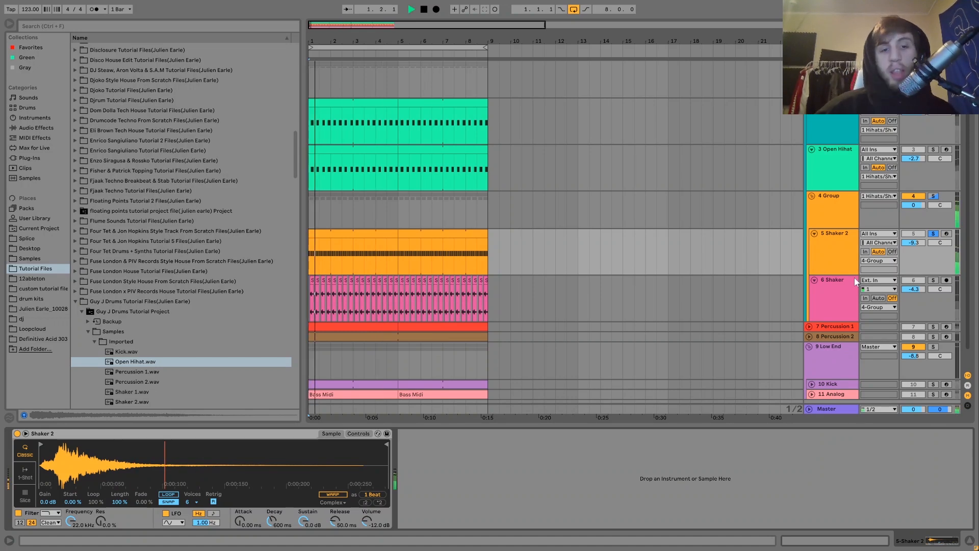
pyautogui.press('space')
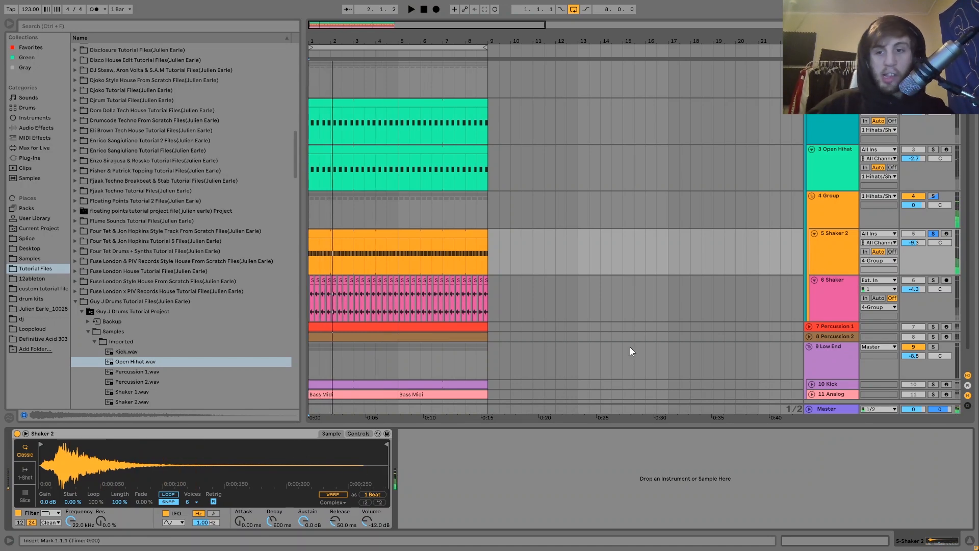
# Step: Solo the Shaker audio track in group 4, view its first clip up close, and play it from the start
pyautogui.click(824, 303)
pyautogui.click(933, 280)
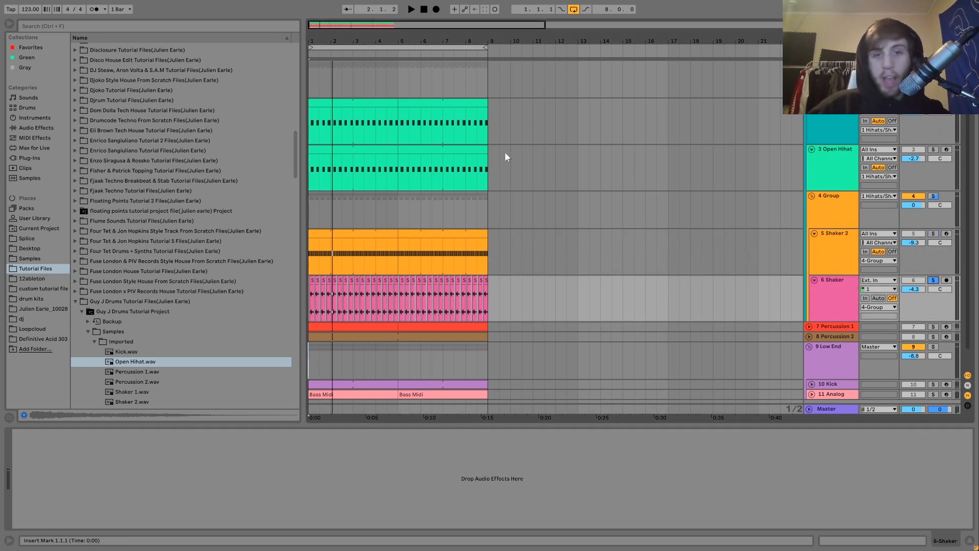
pyautogui.moveTo(312, 43); pyautogui.dragTo(309, 43)
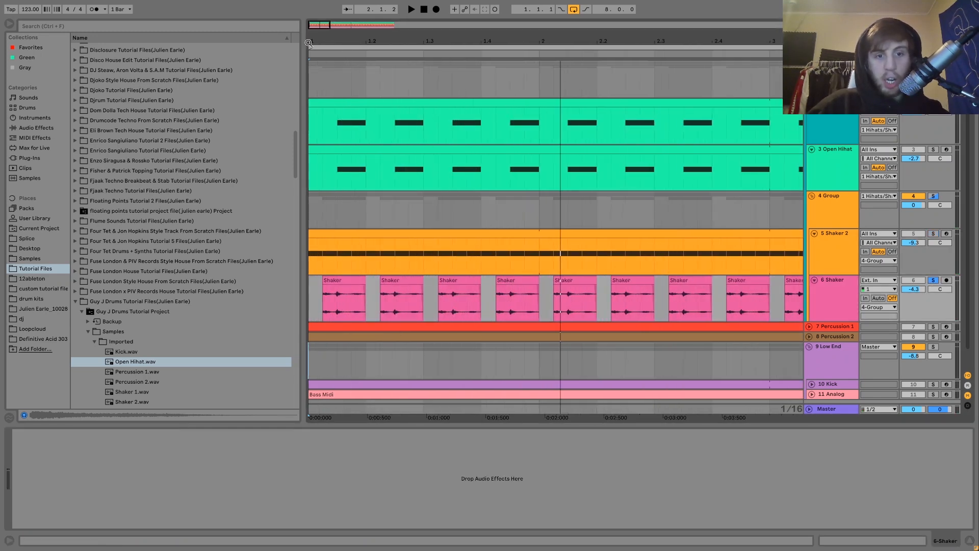
pyautogui.click(341, 280)
pyautogui.press('space')
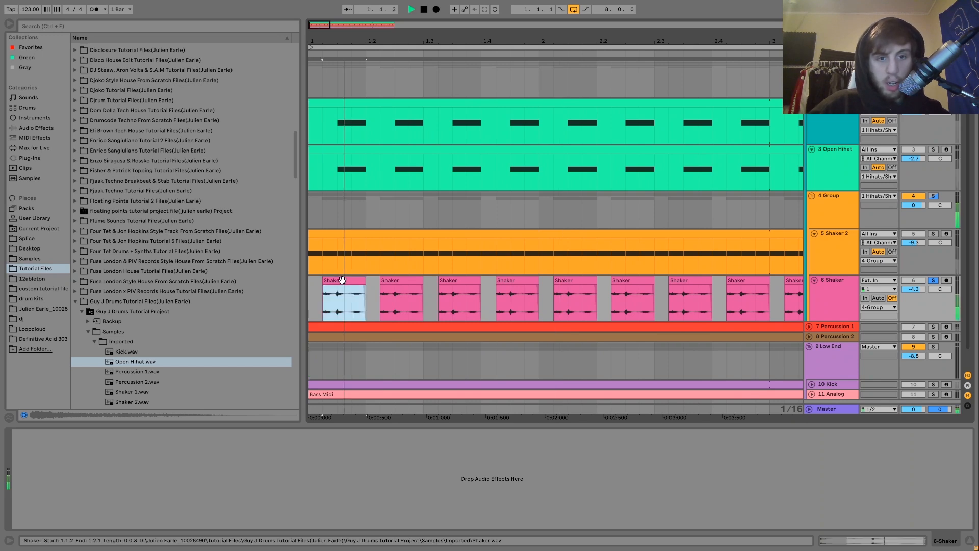
pyautogui.press('space')
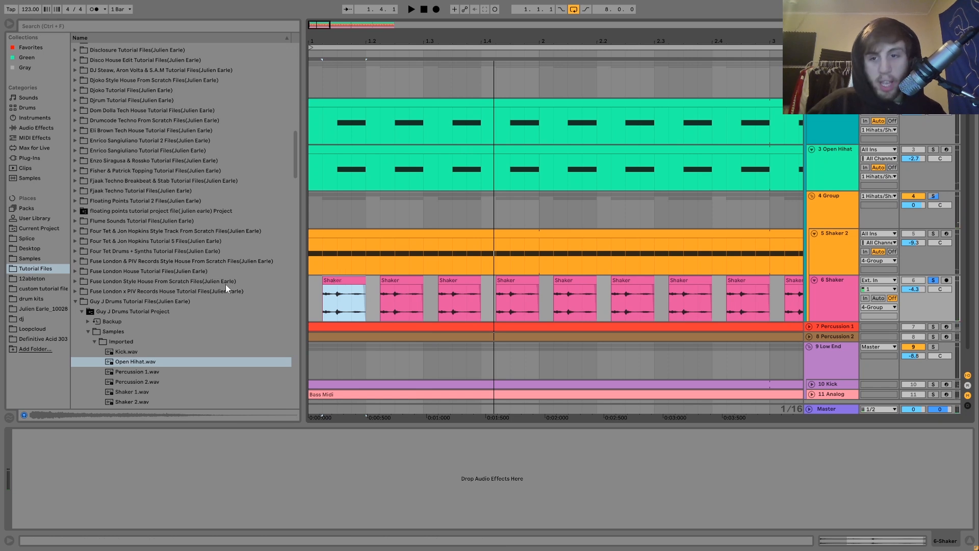
# Step: Preview the Shaker.wav sample, and replay the Shaker track first soloed and then within the full loop
pyautogui.scroll(-1, 226, 283)
pyautogui.click(132, 396)
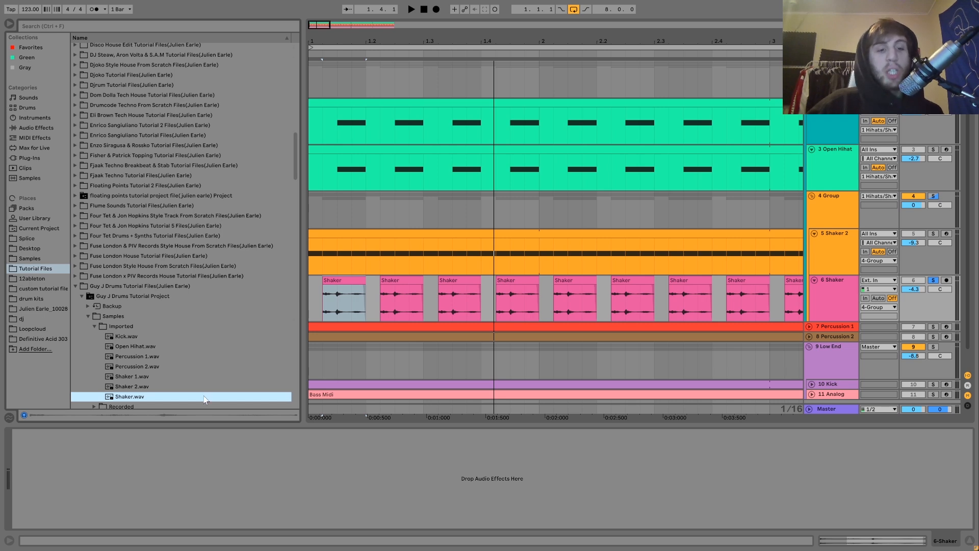
pyautogui.press('space')
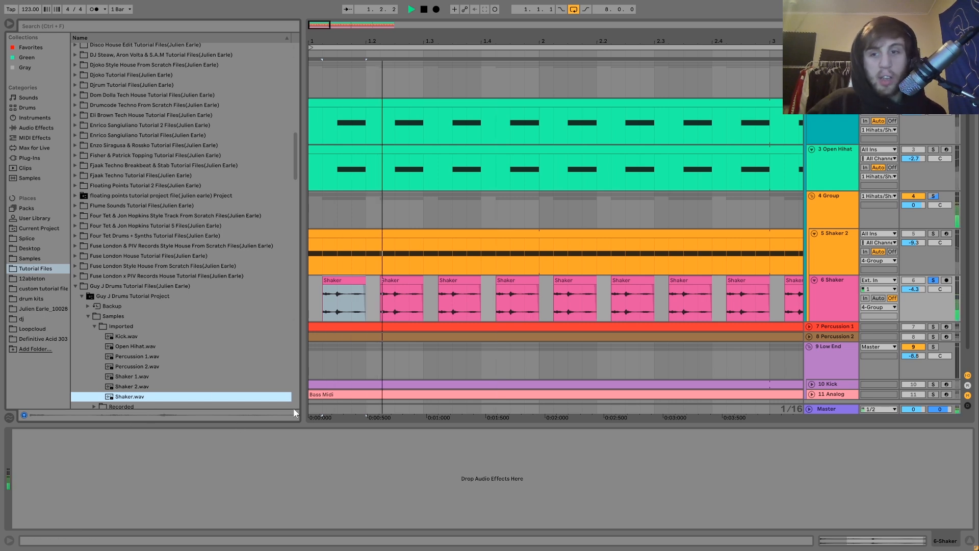
pyautogui.click(934, 281)
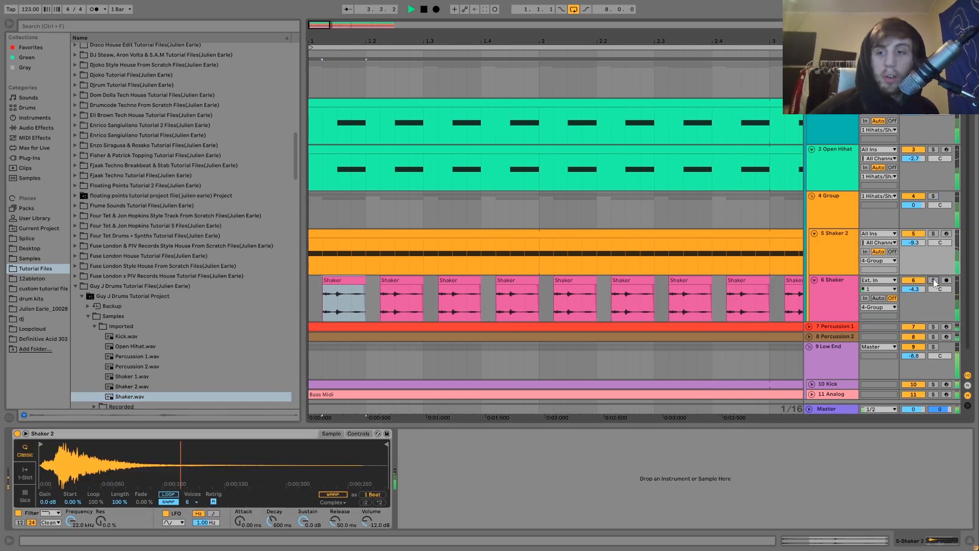
# Step: Solo group 4 and compare both shakers with its Saturator bypassed and re-enabled during playback
pyautogui.click(843, 212)
pyautogui.click(933, 196)
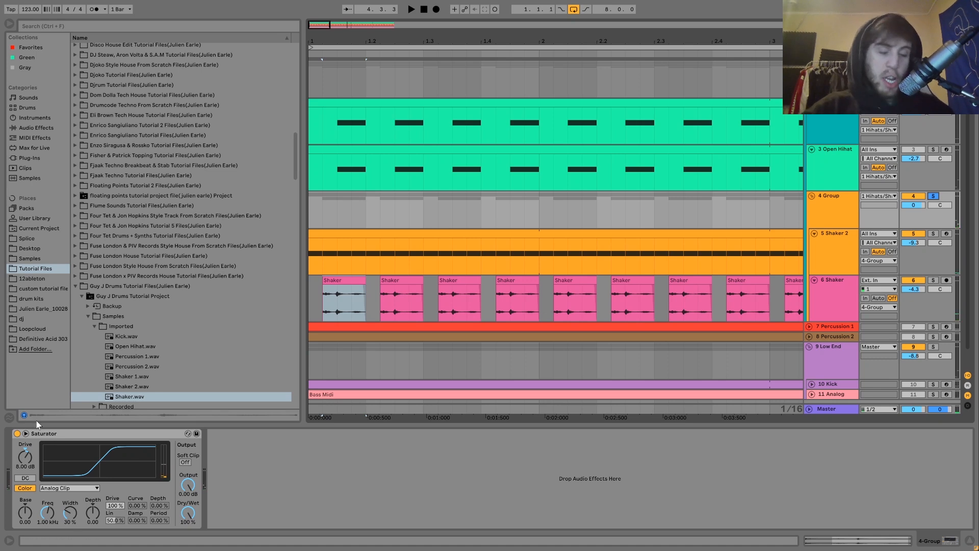
pyautogui.click(17, 434)
pyautogui.press('space')
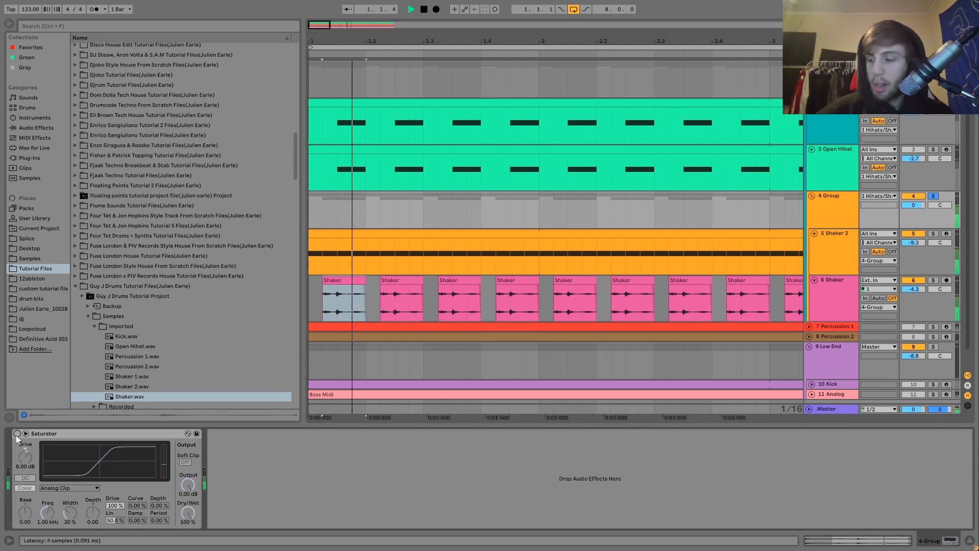
pyautogui.click(17, 434)
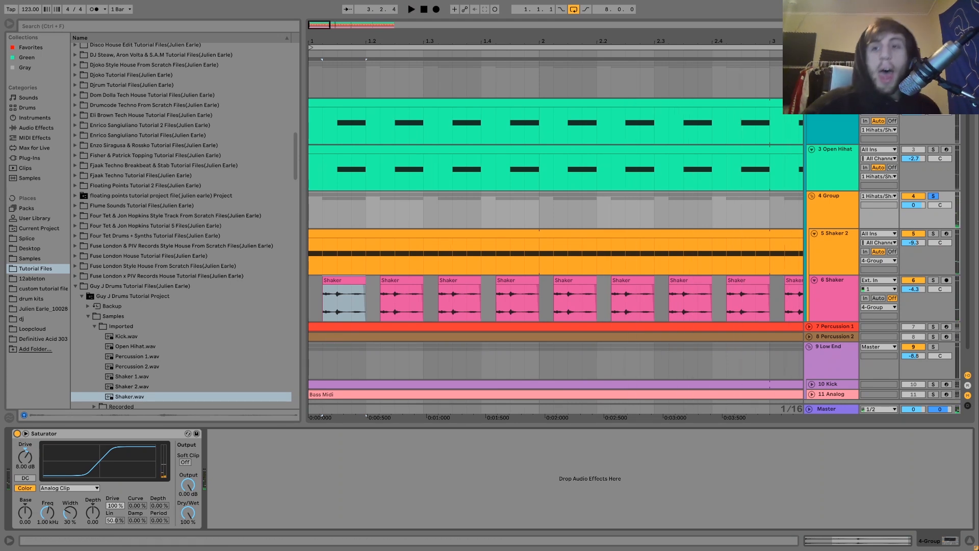
# Step: Solo the Hihats/Shakers group and play it with its Reverb, Auto Filter, Drum Buss and EQ Eight bypassed
pyautogui.click(832, 67)
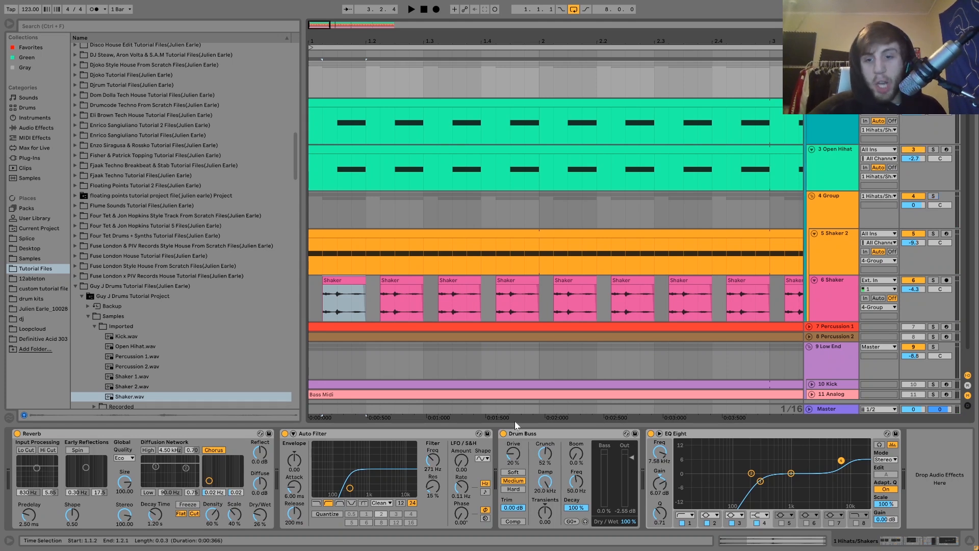
pyautogui.click(650, 434)
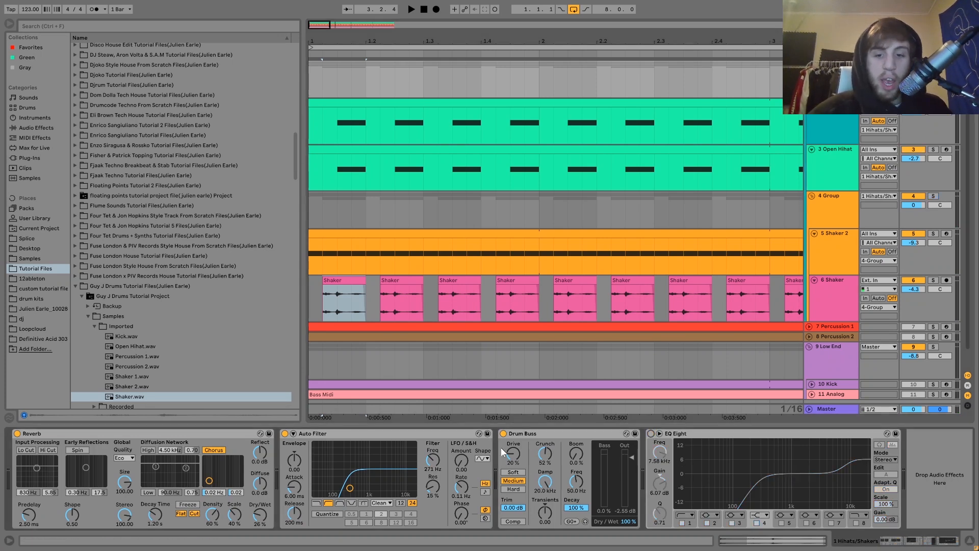
pyautogui.click(285, 434)
pyautogui.click(17, 434)
pyautogui.press('space')
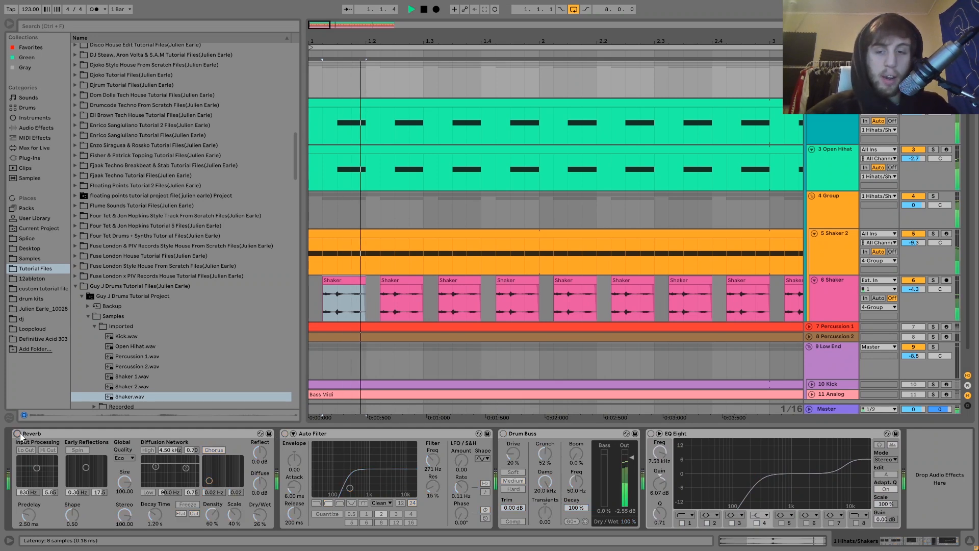
# Step: Undo the effect bypasses on the Hihats/Shakers group and play it through its device chain
pyautogui.hotkey('ctrl', 'z')
pyautogui.hotkey('ctrl', 'z')
pyautogui.hotkey('ctrl', 'z')
pyautogui.hotkey('ctrl', 'z')
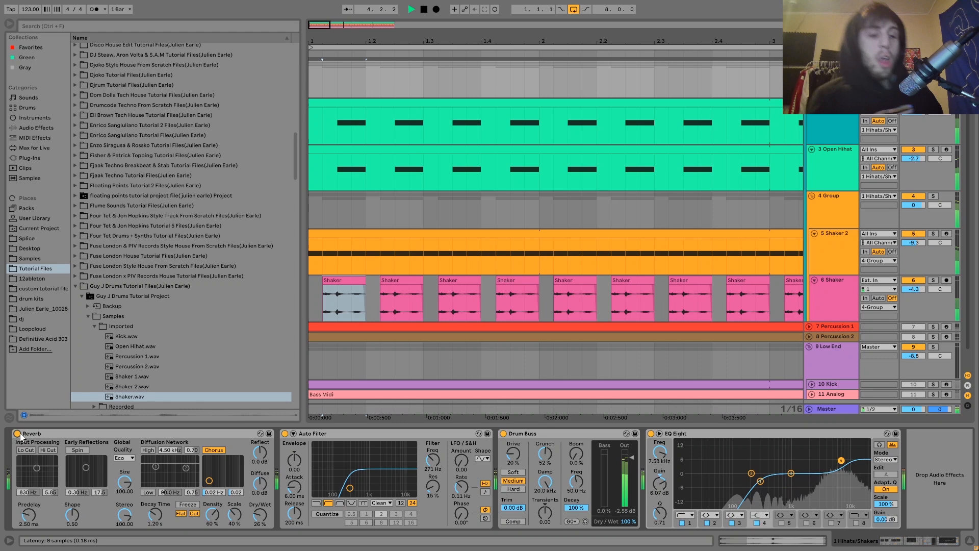
pyautogui.press('space')
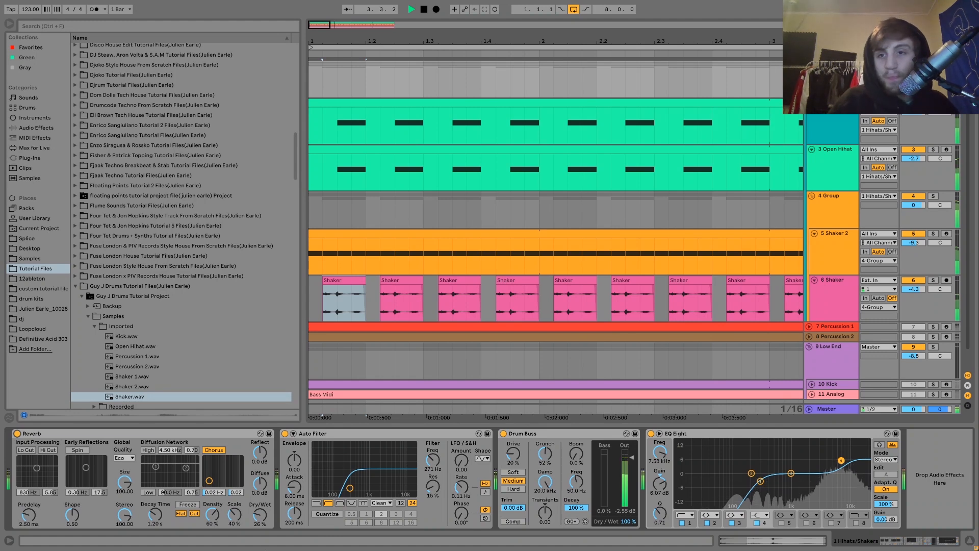
pyautogui.press('space')
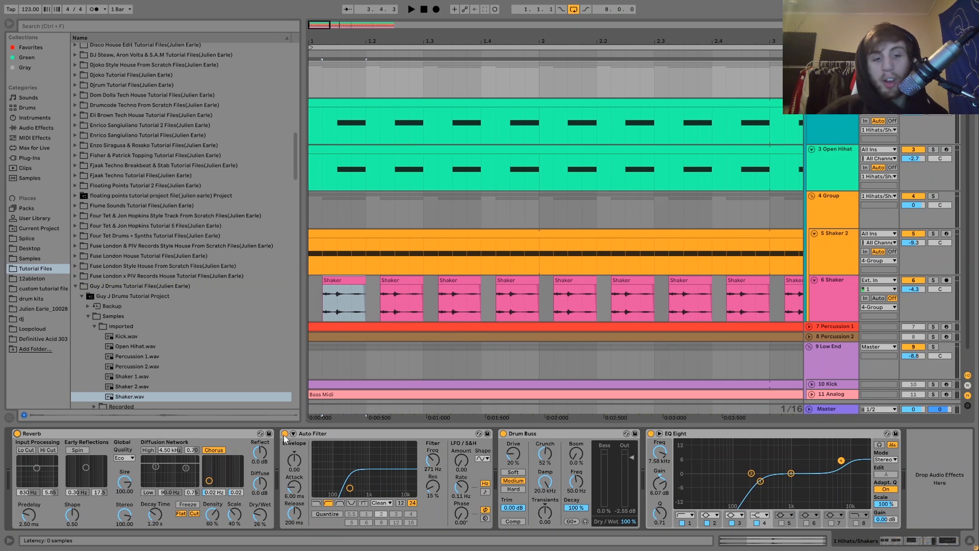
# Step: Play the Hihats/Shakers group and bypass its Auto Filter and EQ Eight to hear the unfiltered sound
pyautogui.press('space')
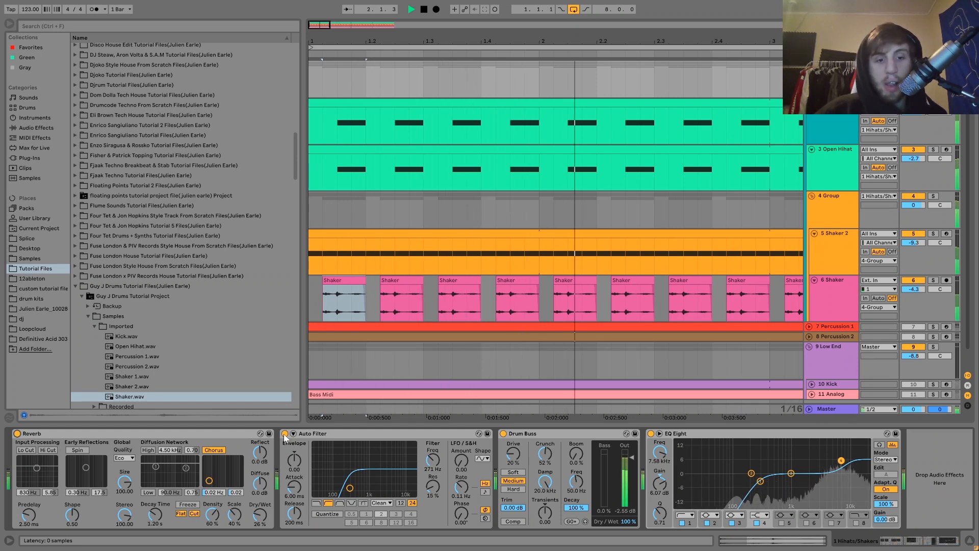
pyautogui.click(285, 433)
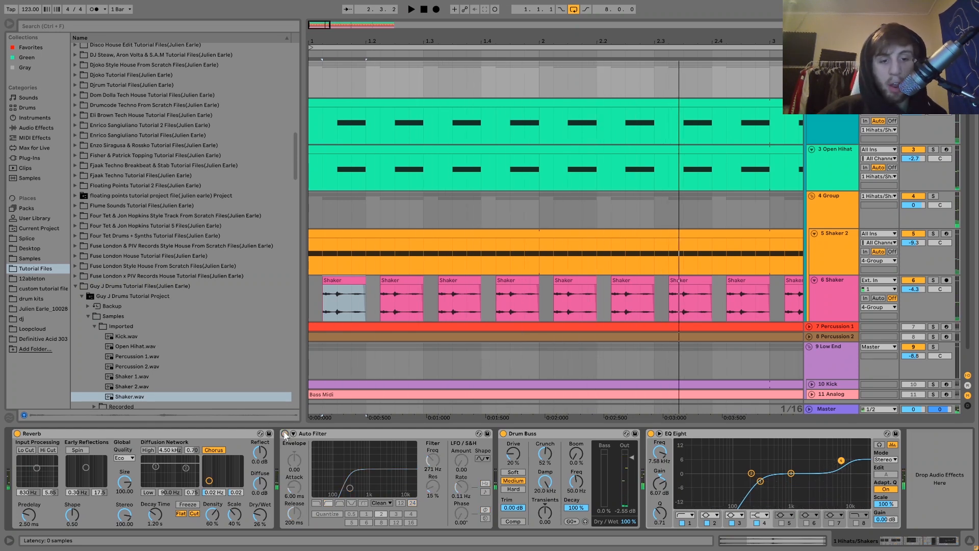
pyautogui.click(651, 433)
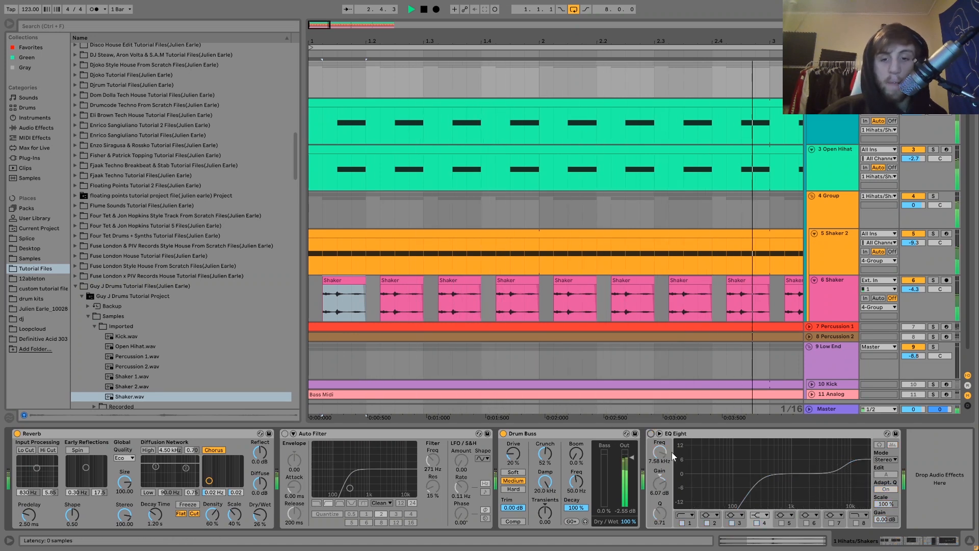
pyautogui.press('space')
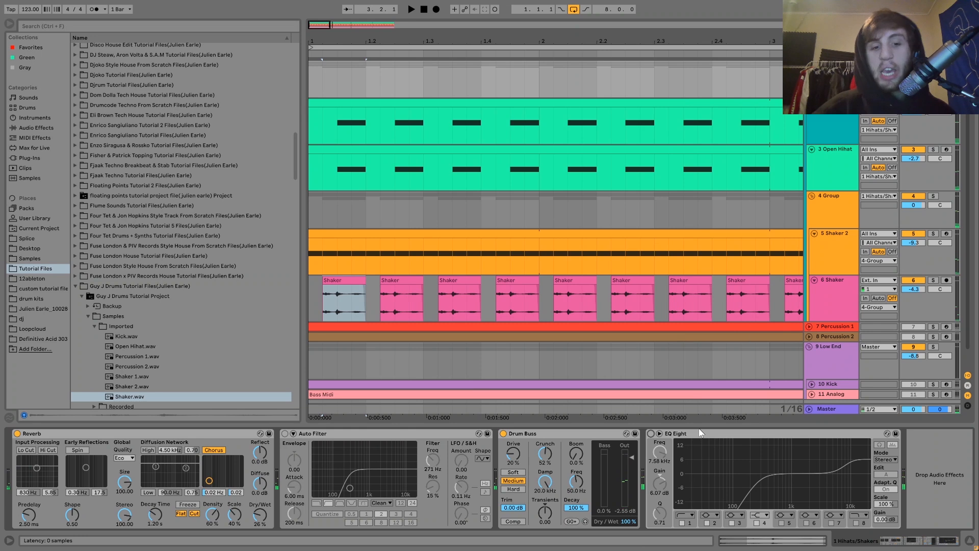
pyautogui.press('space')
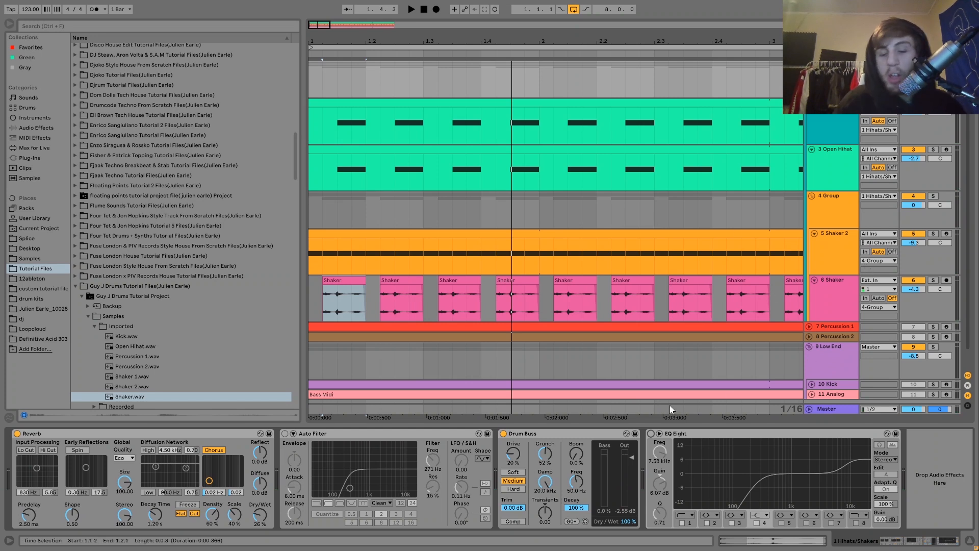
# Step: Re-enable the Auto Filter and EQ Eight on the Hihats/Shakers group and replay it while examining the EQ curve
pyautogui.click(286, 435)
pyautogui.press('space')
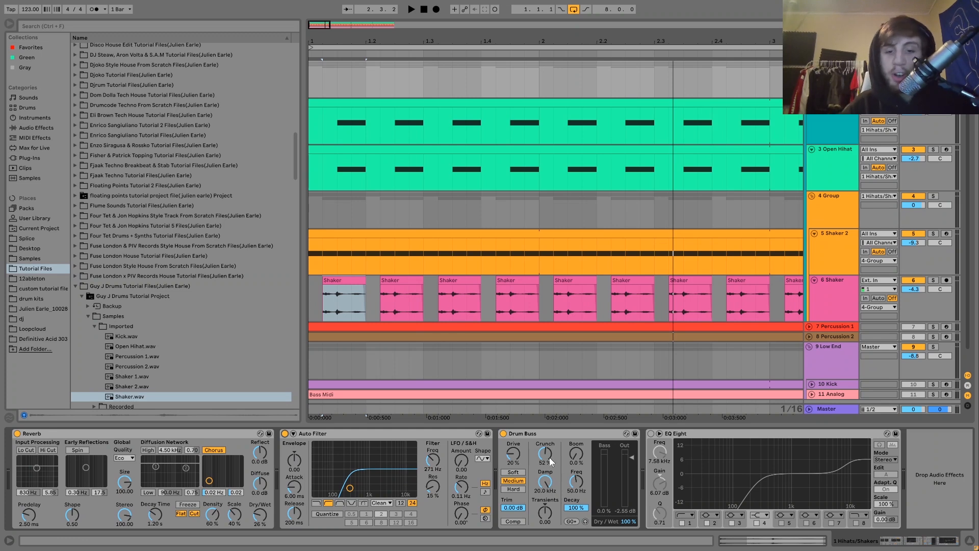
pyautogui.click(651, 433)
pyautogui.press('space')
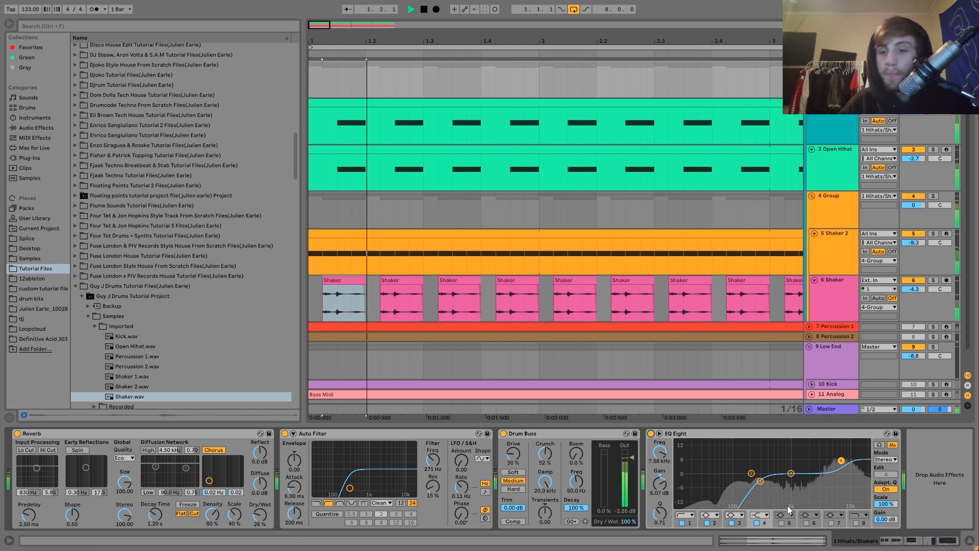
pyautogui.press('space')
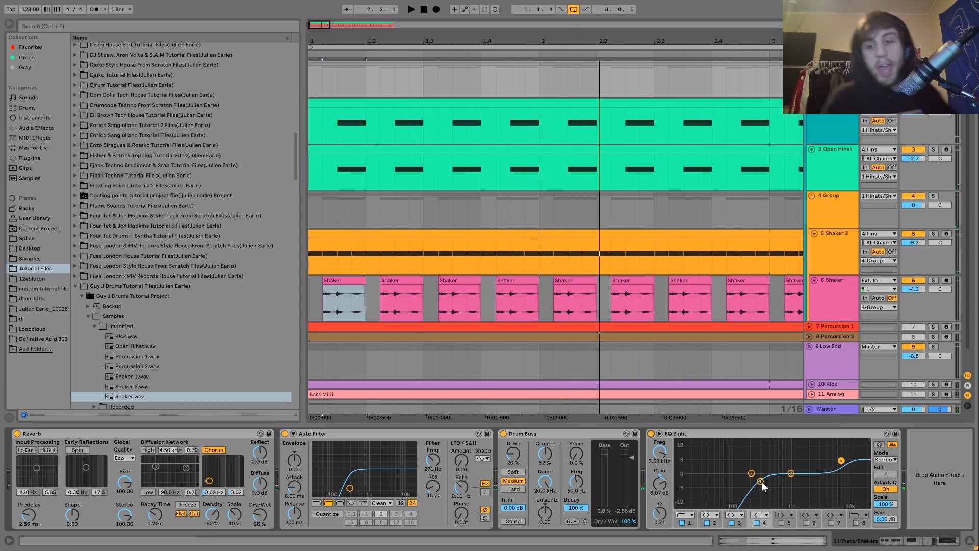
pyautogui.press('space')
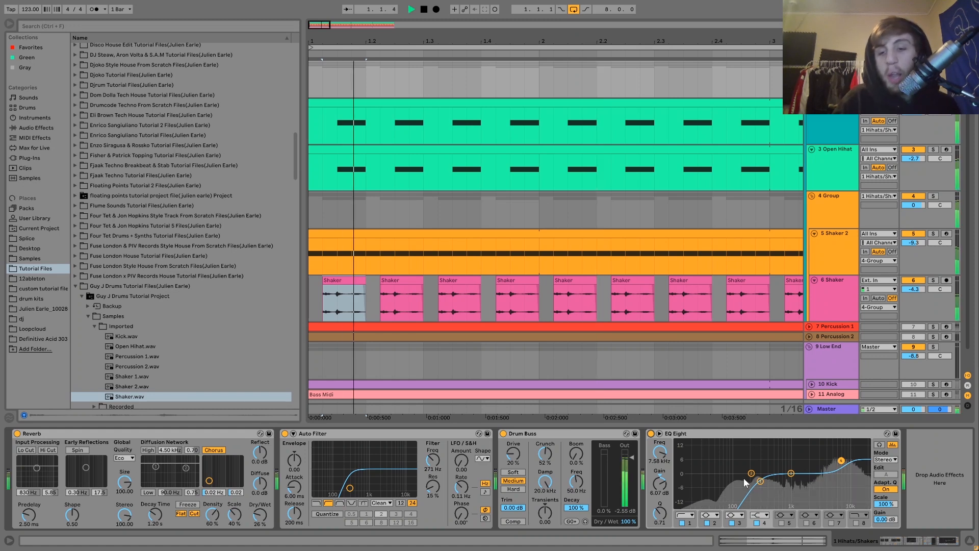
pyautogui.press('space')
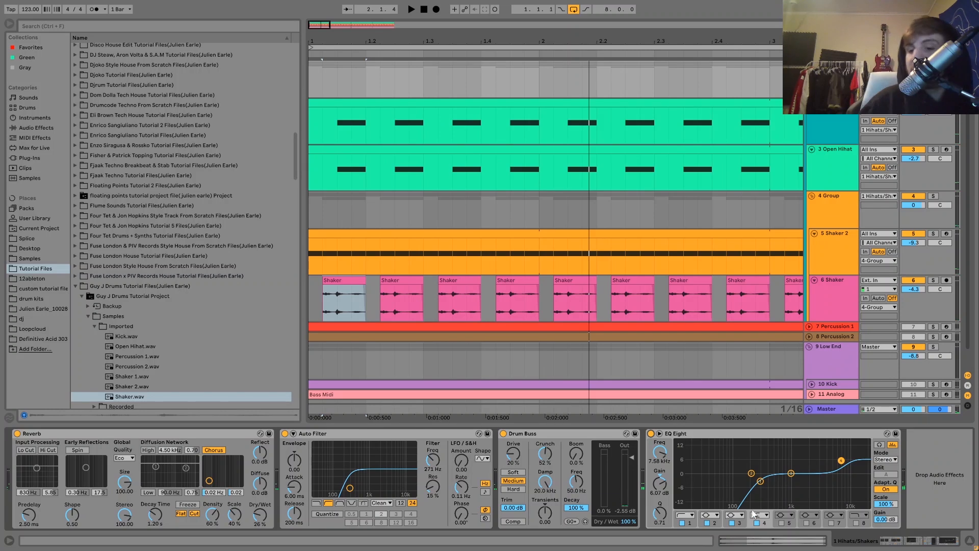
# Step: Play Percussion 1 and Percussion 2 soloed together, and clear both solos to play the full loop
pyautogui.click(932, 327)
pyautogui.keyDown('ctrl'); pyautogui.click(932, 336); pyautogui.keyUp('ctrl')
pyautogui.press('space')
pyautogui.click(932, 336)
pyautogui.click(932, 326)
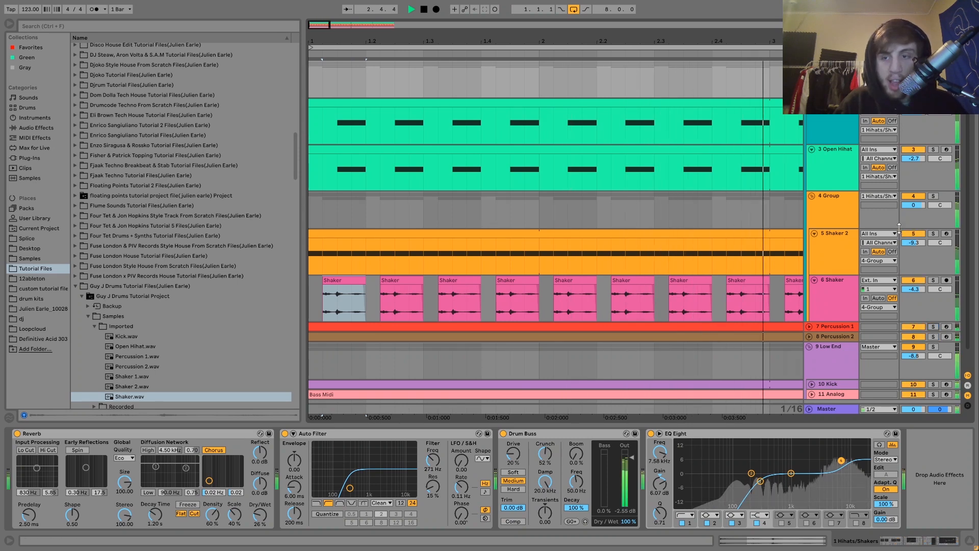
pyautogui.press('space')
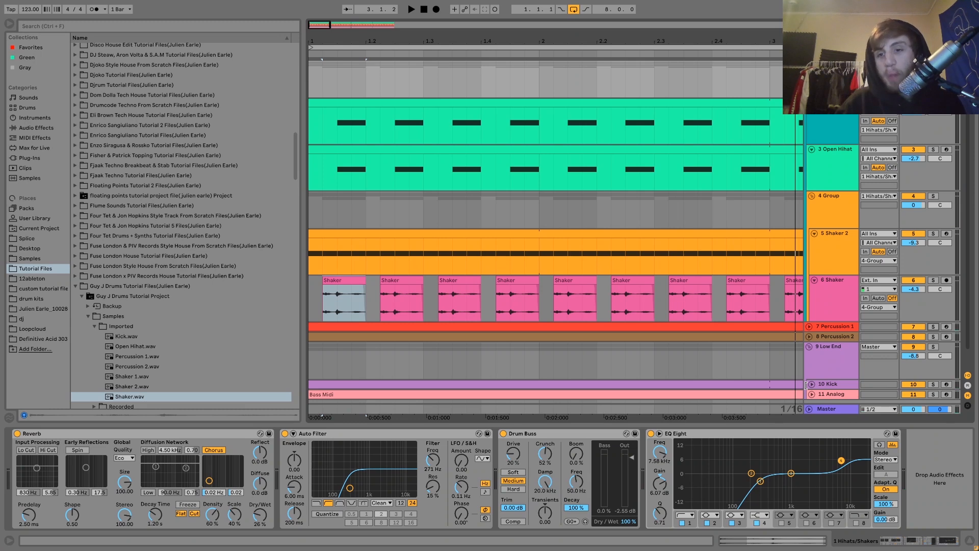
pyautogui.press('space')
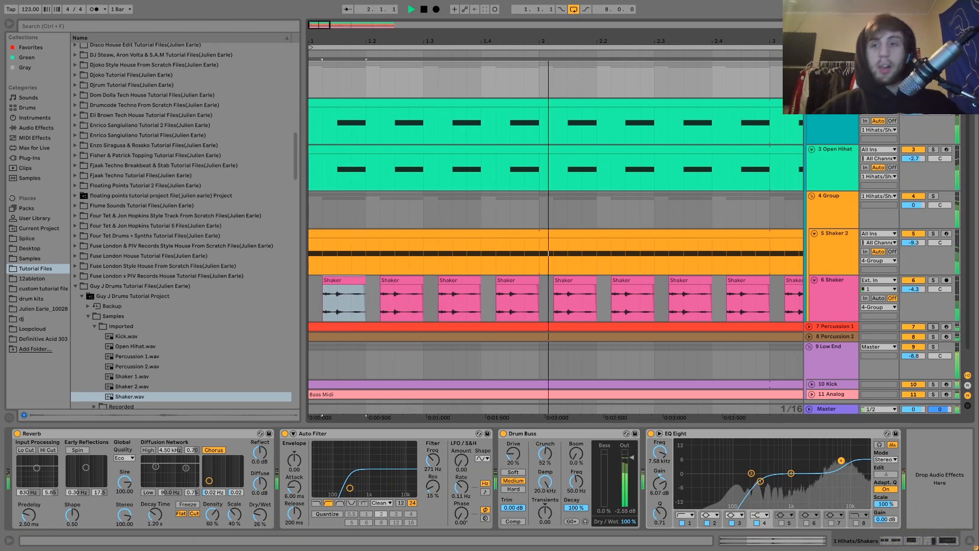
# Step: Solo Percussion 1, unfold its track to show the note pattern, and play its clip
pyautogui.scroll(-10, 556, 234)
pyautogui.press('space')
pyautogui.click(831, 75)
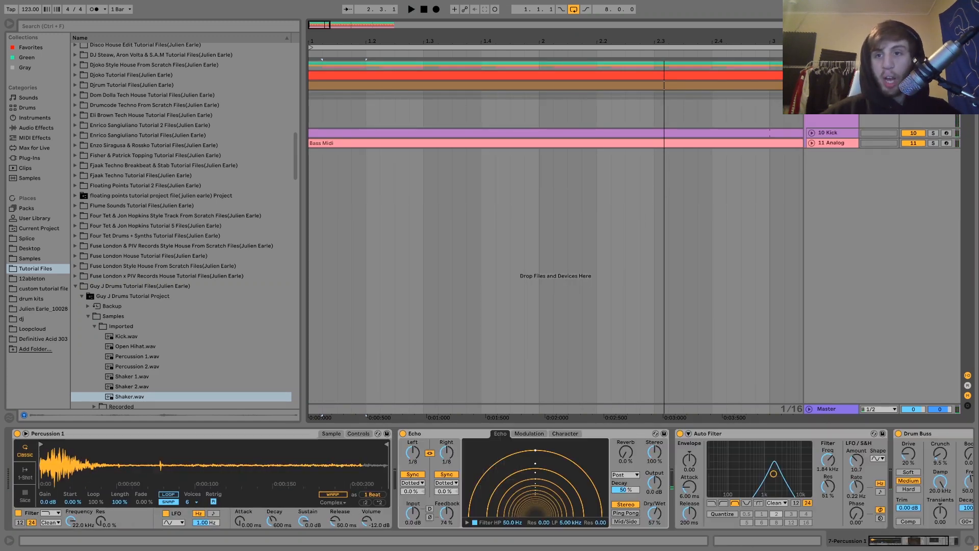
pyautogui.click(809, 75)
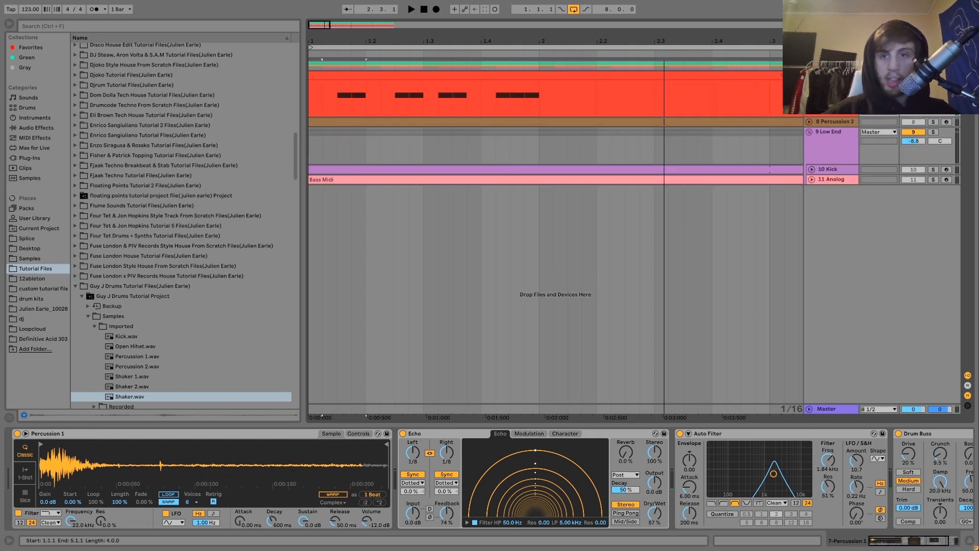
pyautogui.click(769, 78)
pyautogui.press('space')
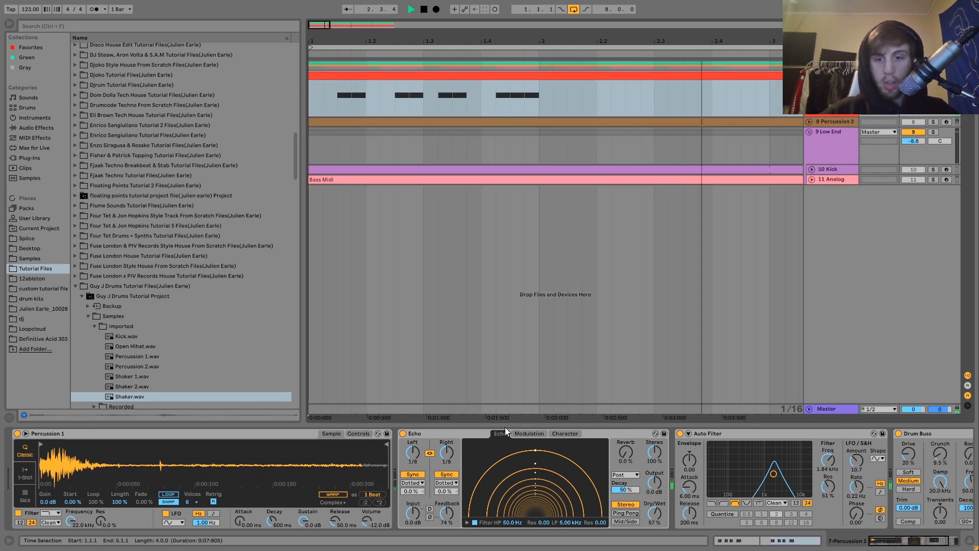
# Step: Examine Percussion 1's Echo, Auto Filter and Drum Buss settings, and preview the Percussion 1.wav sample
pyautogui.hscroll(3, 476, 478)
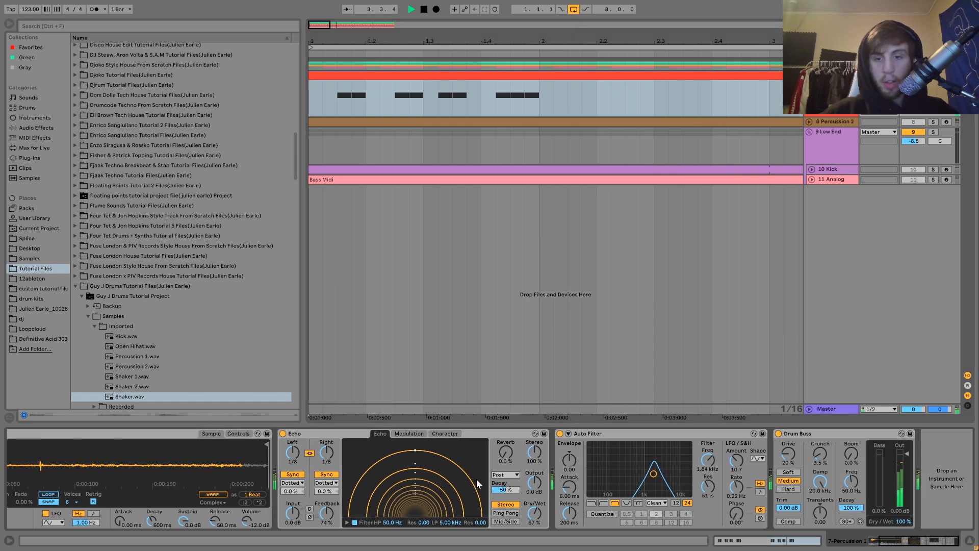
pyautogui.hscroll(-1, 476, 479)
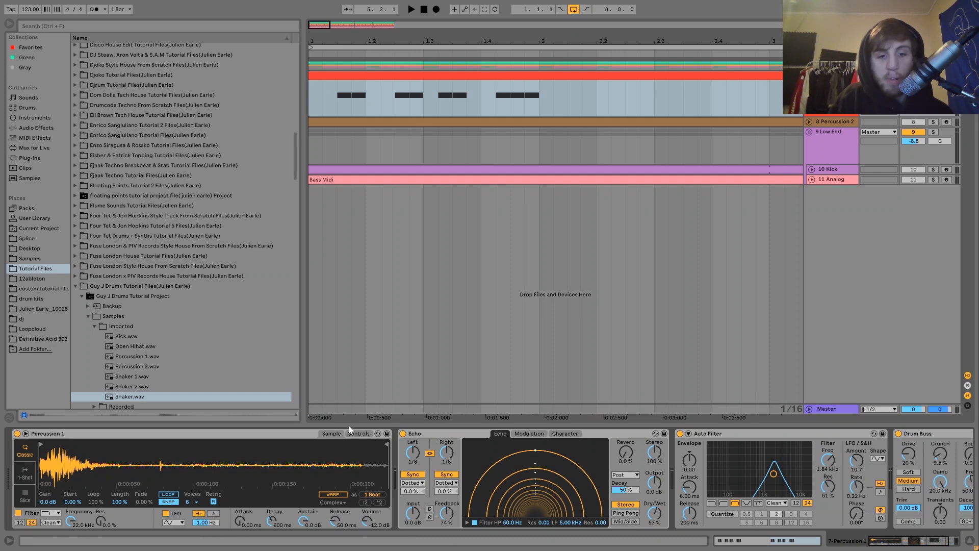
pyautogui.click(240, 356)
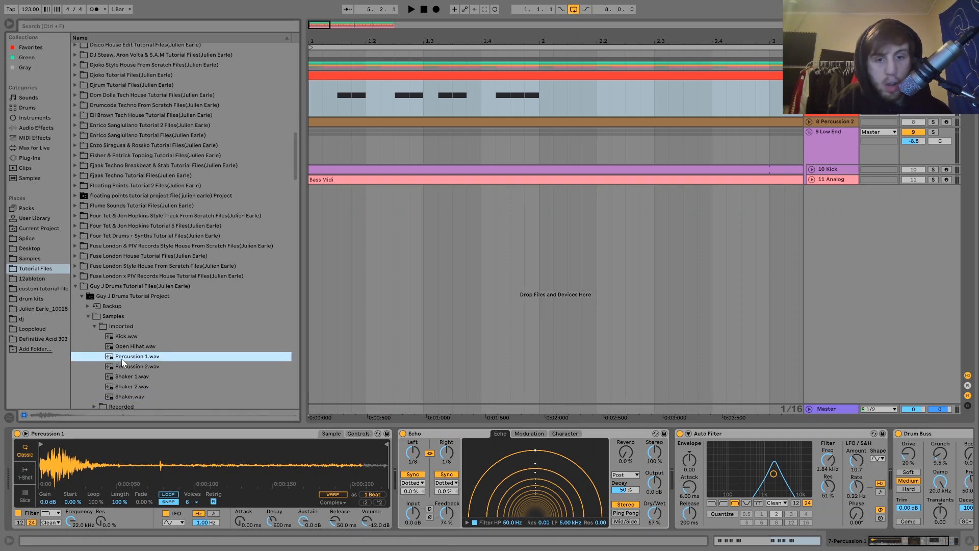
# Step: Bypass Percussion 1's Drum Buss and Auto Filter, and play the track with only its Echo active
pyautogui.hscroll(5, 695, 513)
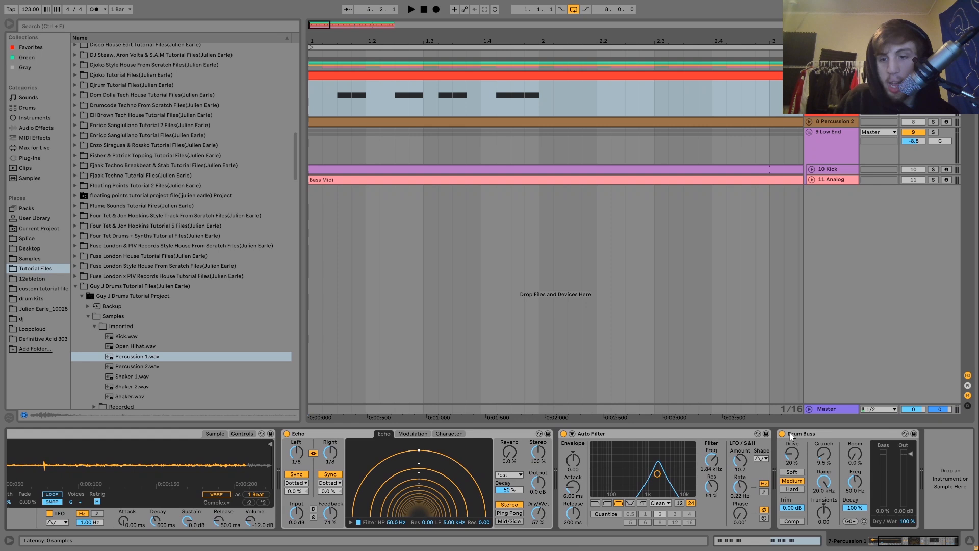
pyautogui.click(782, 433)
pyautogui.click(563, 433)
pyautogui.press('space')
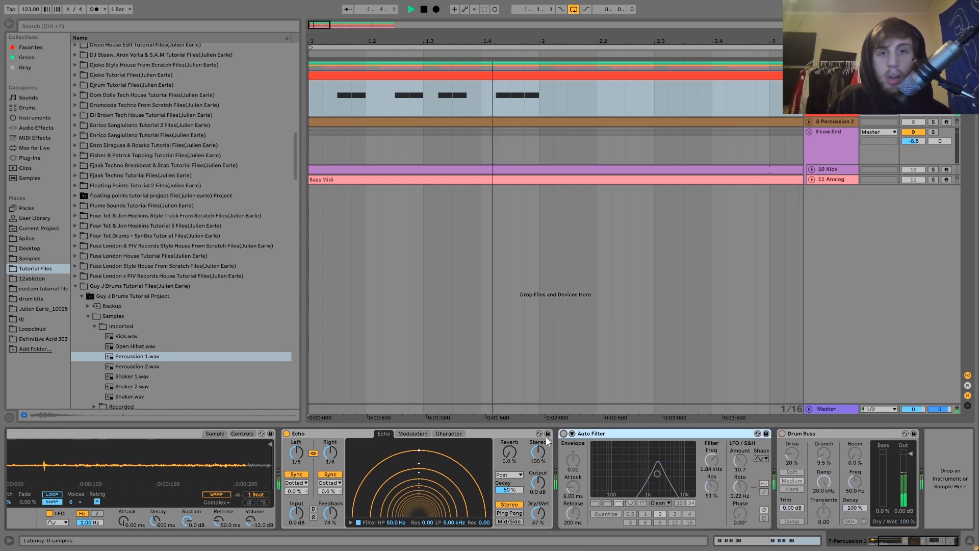
pyautogui.press('space')
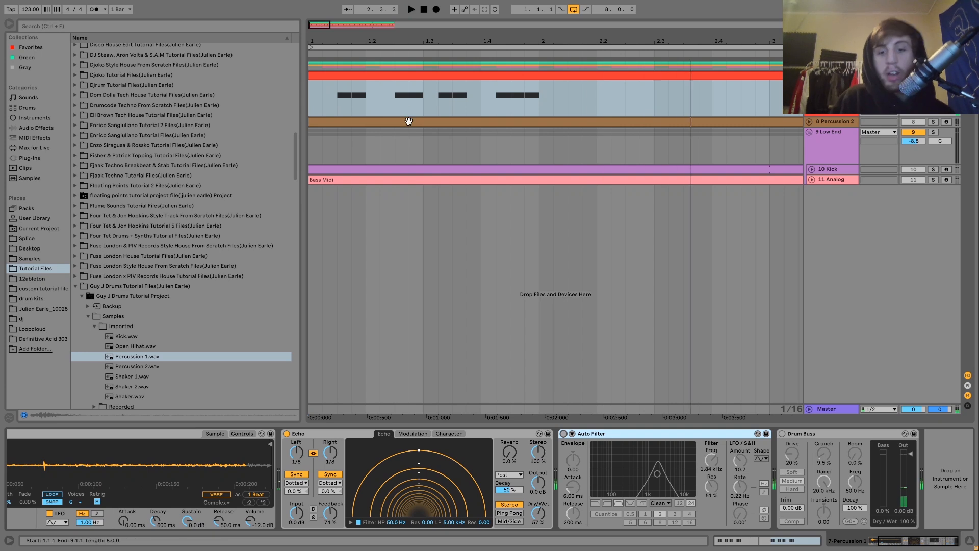
# Step: Re-enable Percussion 1's Auto Filter and replay the track while examining the filter's LFO settings
pyautogui.click(563, 434)
pyautogui.press('space')
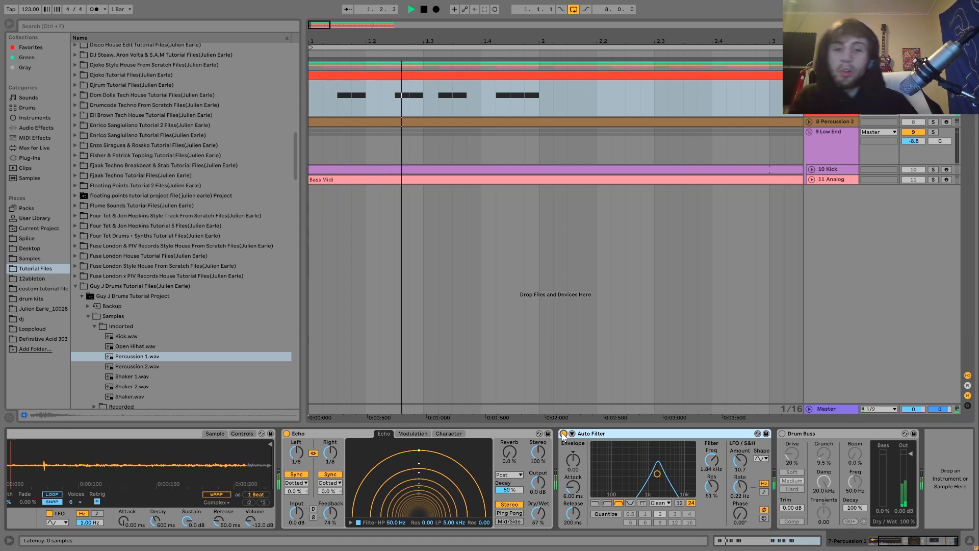
pyautogui.press('space')
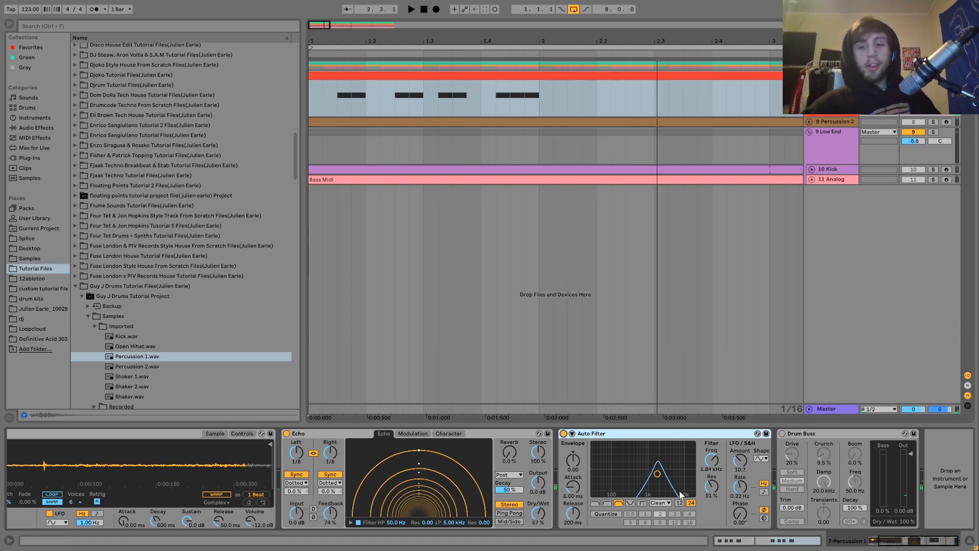
pyautogui.press('space')
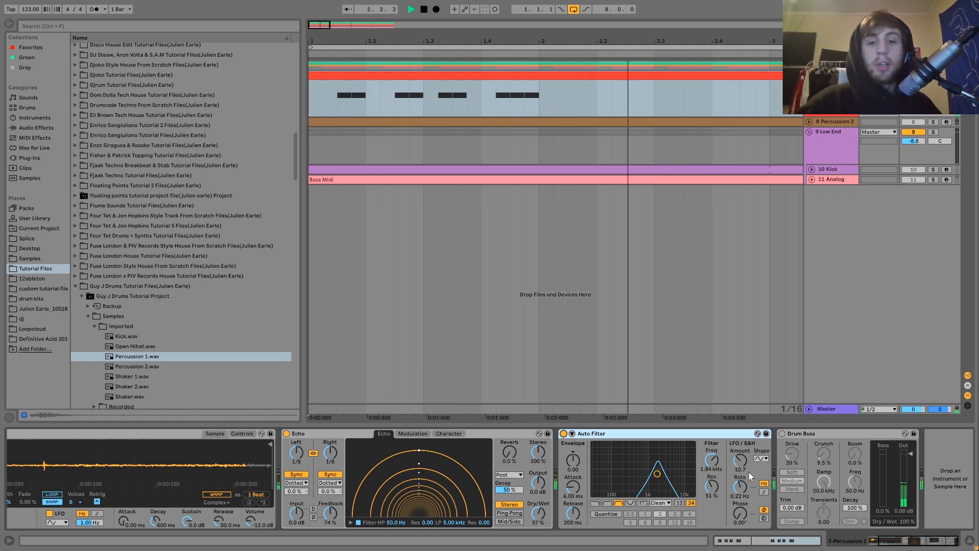
# Step: Re-enable Percussion 1's Drum Buss and replay the track through the complete effect chain
pyautogui.click(781, 433)
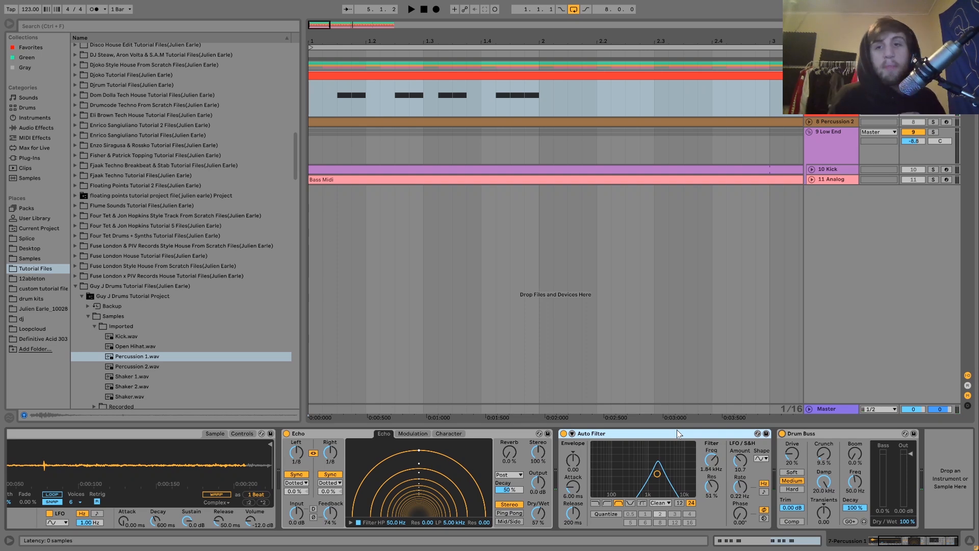
pyautogui.press('space')
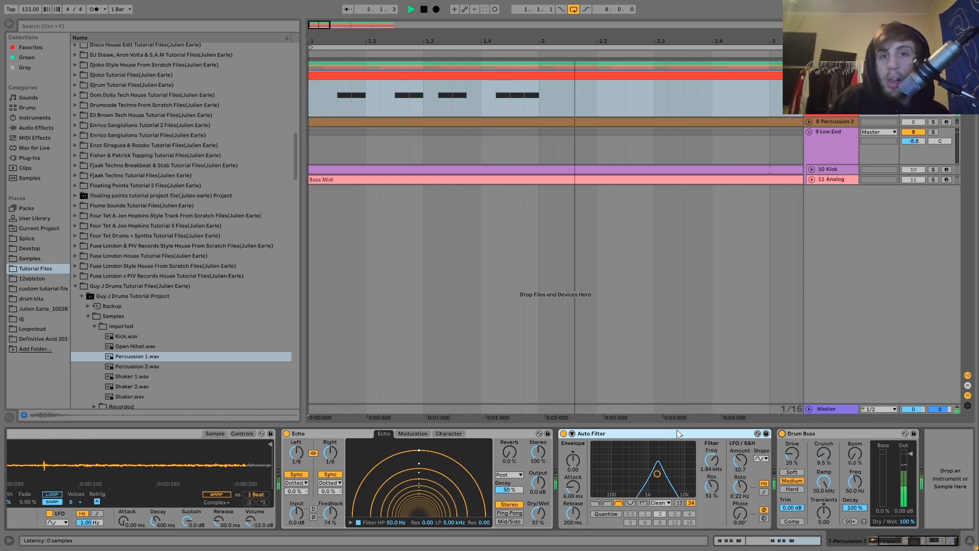
pyautogui.press('space')
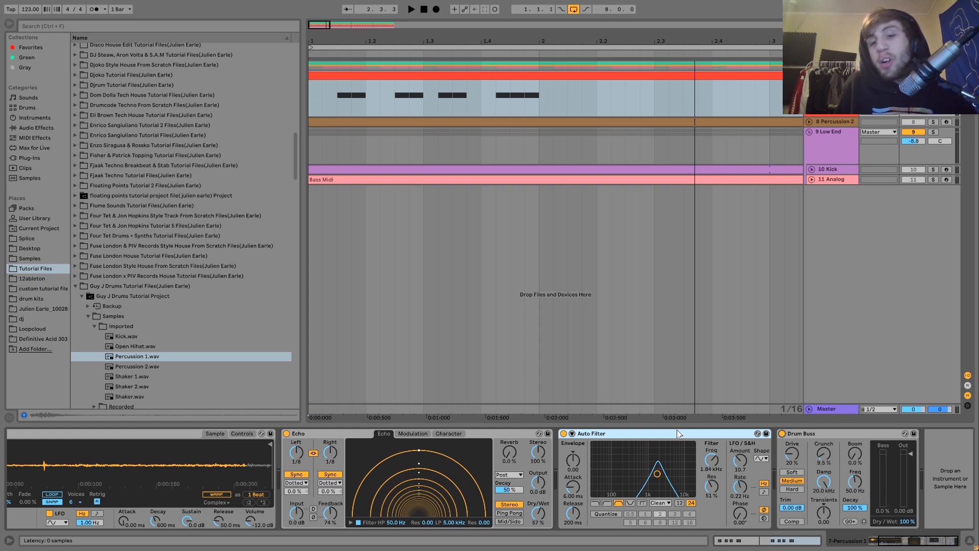
pyautogui.press('space')
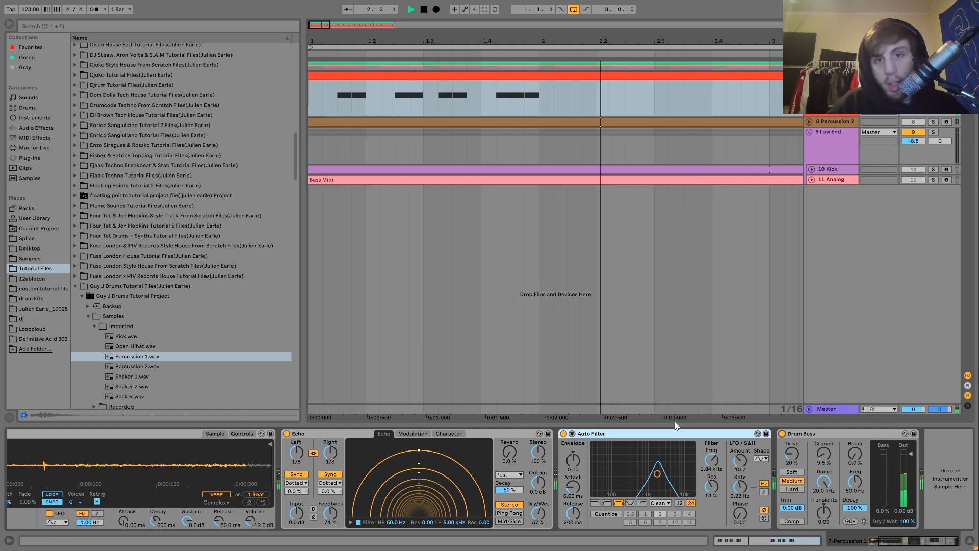
pyautogui.press('space')
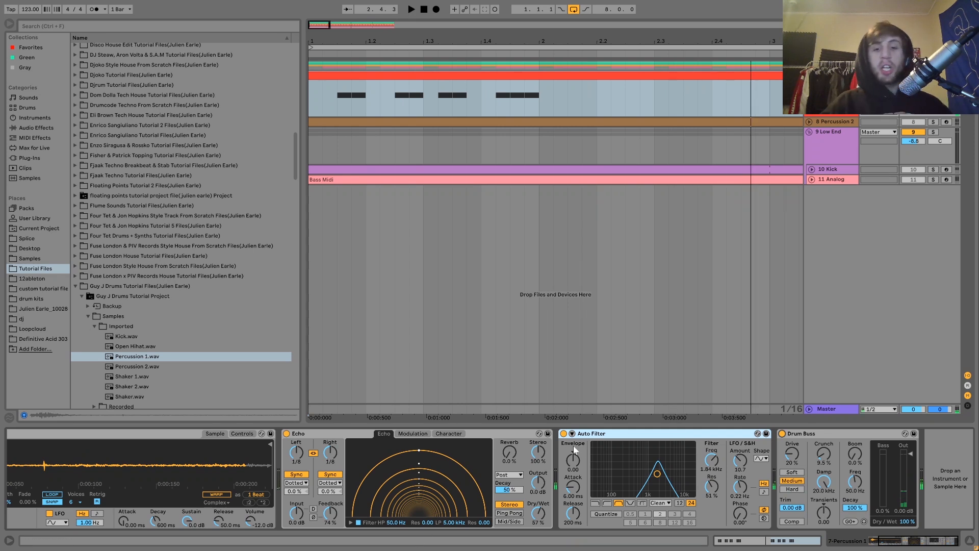
# Step: Try the Auto Filter ahead of the Echo in Percussion 1's device chain and play the track
pyautogui.moveTo(247, 453); pyautogui.dragTo(297, 461)
pyautogui.press('space')
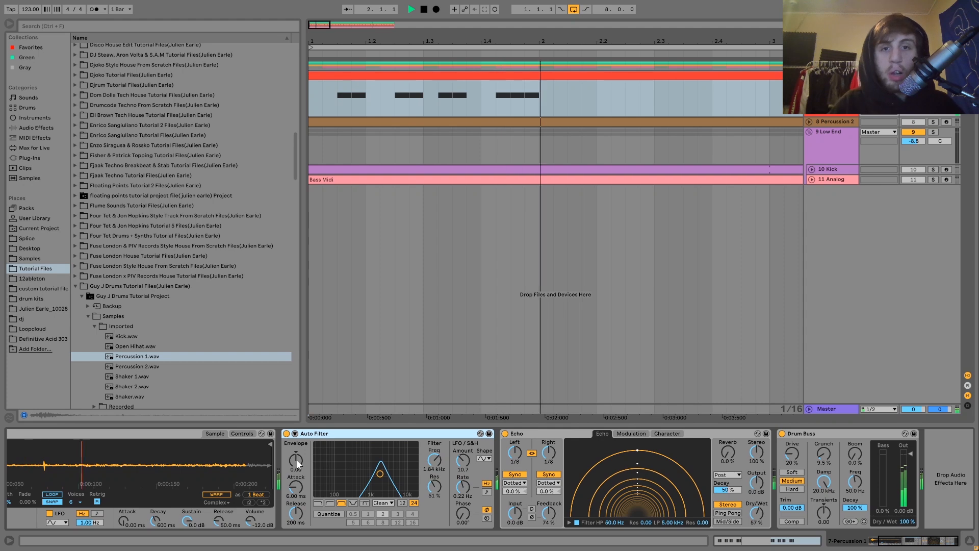
pyautogui.press('space')
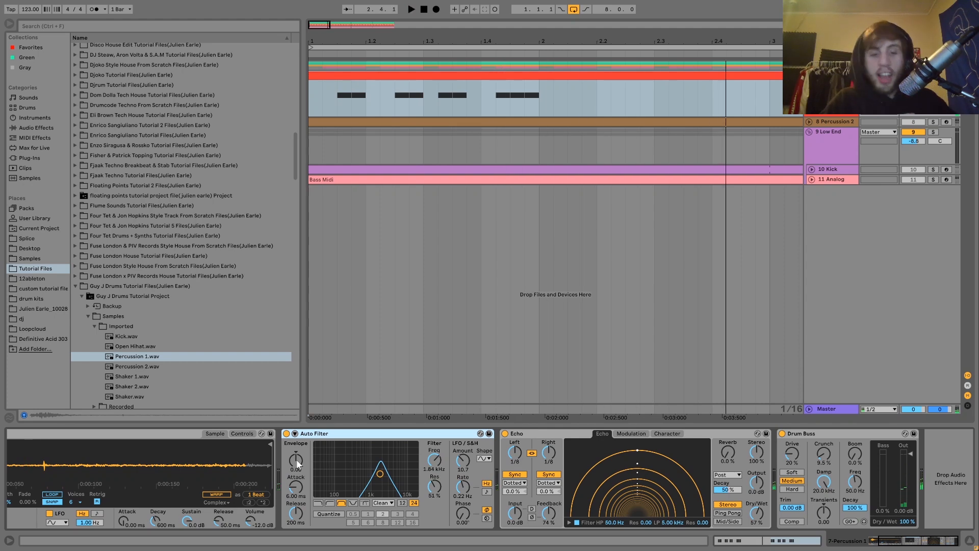
# Step: Undo the Auto Filter reordering and replay Percussion 1 with the original device order
pyautogui.hotkey('ctrl', 'z')
pyautogui.press('space')
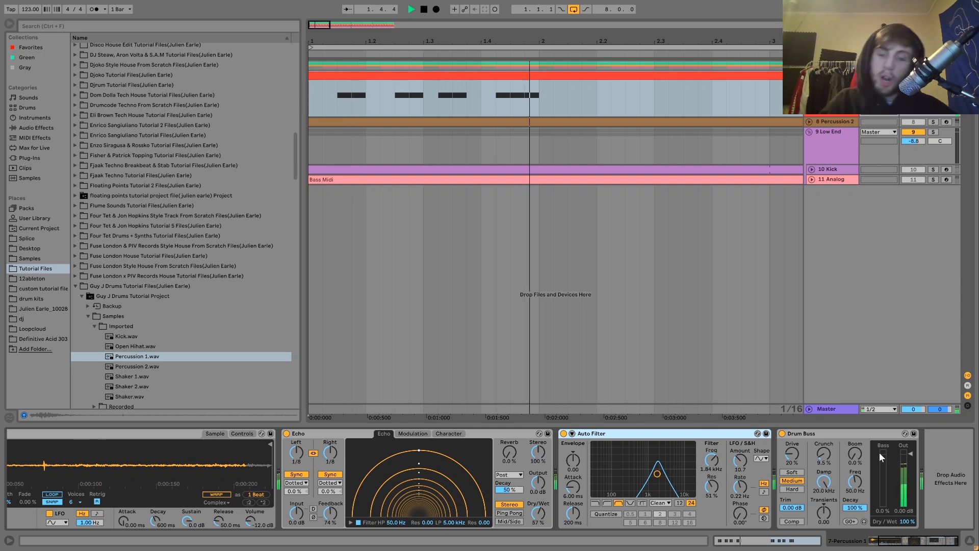
pyautogui.press('space')
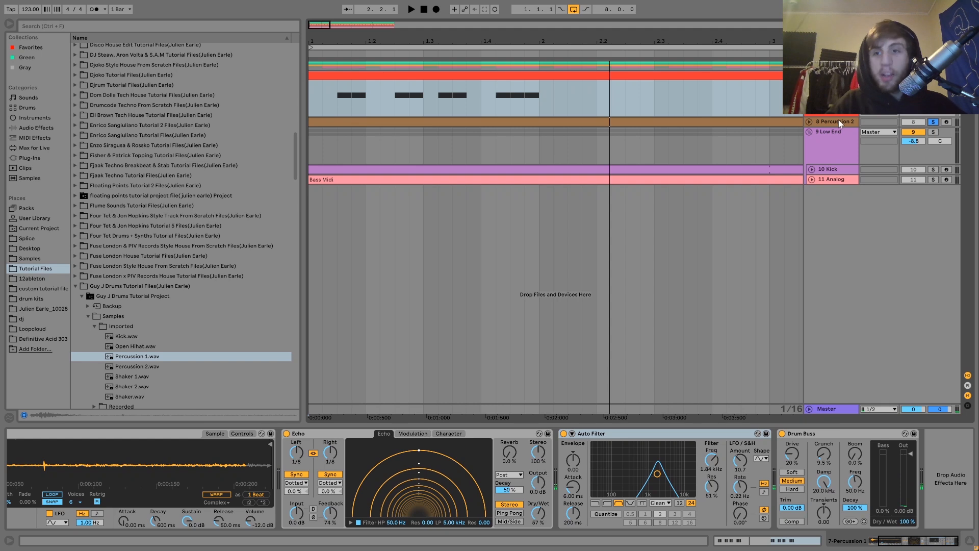
# Step: Unfold Percussion 2 to show its notes and devices, play it soloed, and clear its solo to hear the full loop
pyautogui.click(808, 122)
pyautogui.click(823, 123)
pyautogui.press('space')
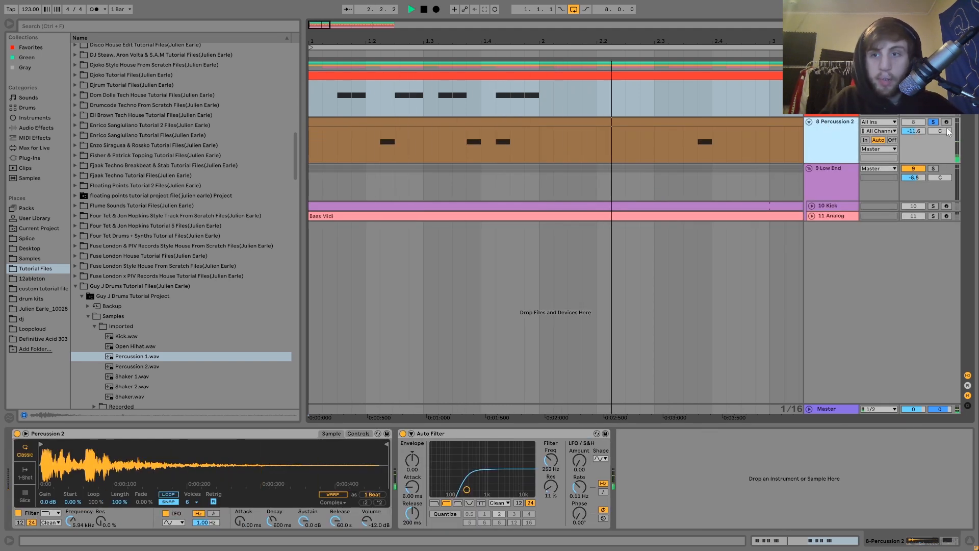
pyautogui.click(934, 123)
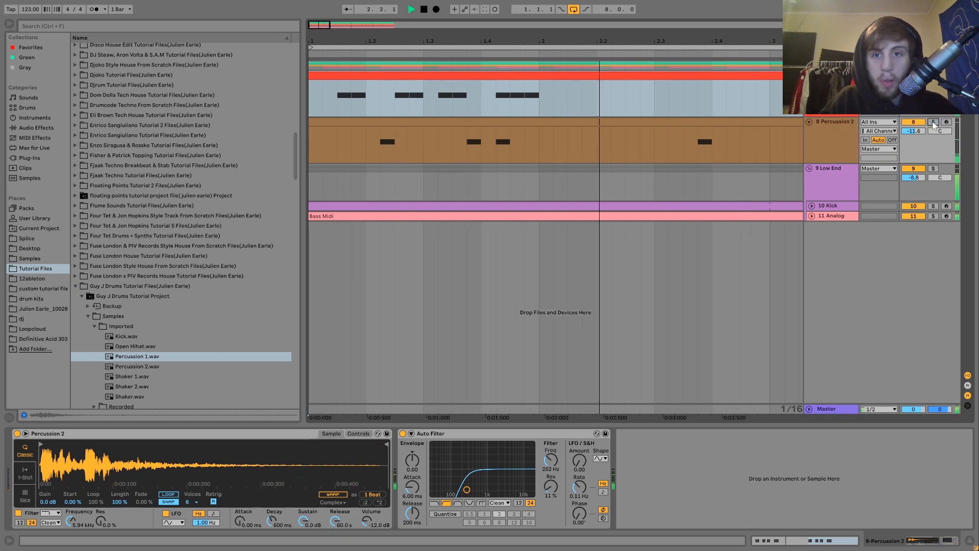
pyautogui.click(839, 140)
pyautogui.press('space')
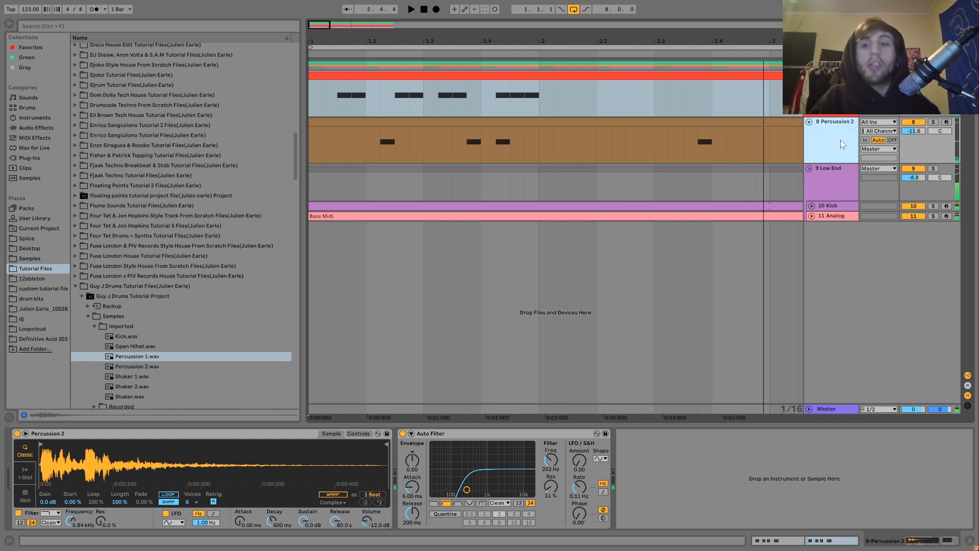
# Step: Toggle Percussion 2's solo on and off, and replay the full loop to hear the layer in context
pyautogui.click(934, 122)
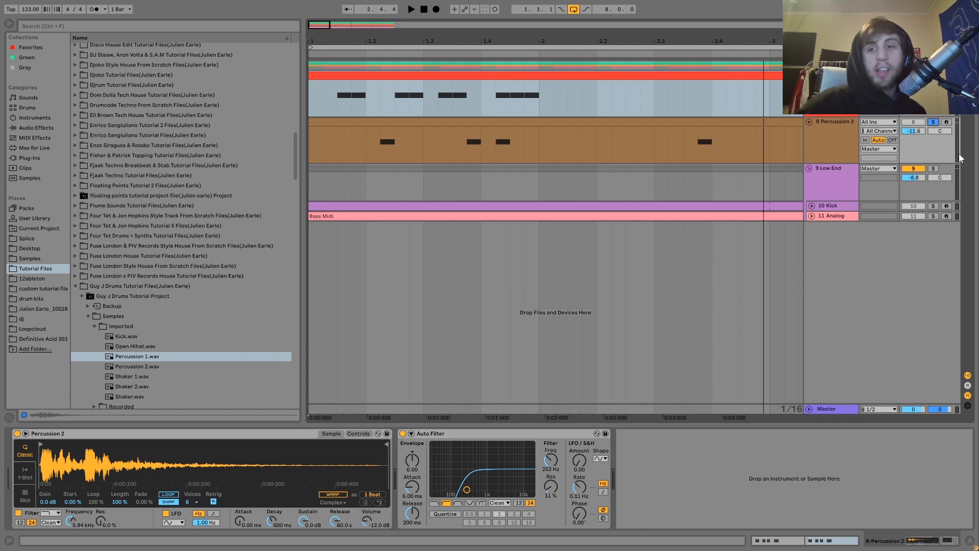
pyautogui.click(932, 122)
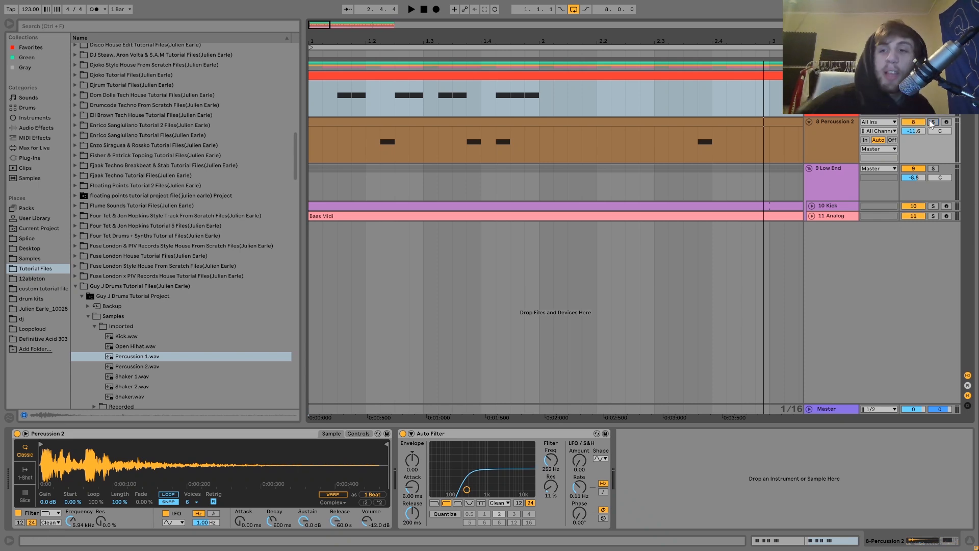
pyautogui.press('space')
pyautogui.click(826, 136)
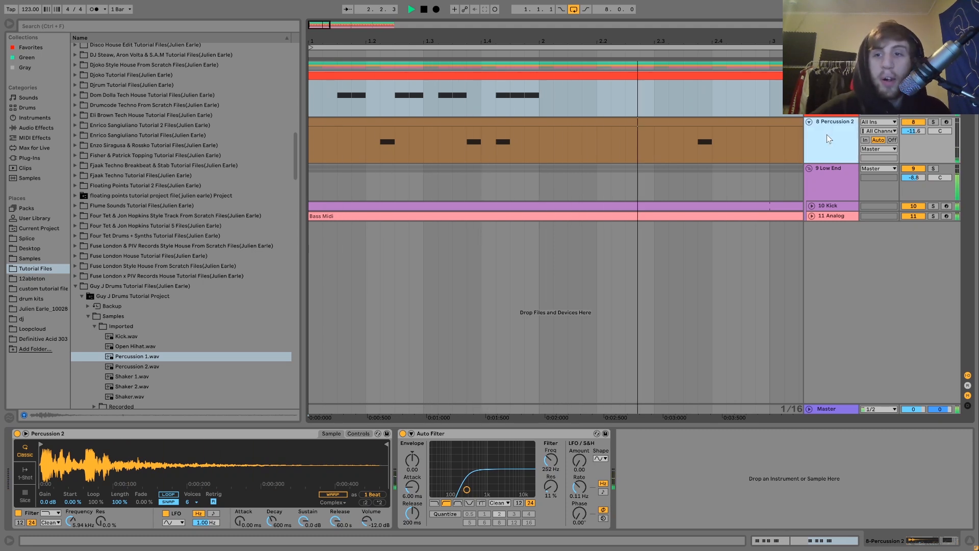
pyautogui.press('space')
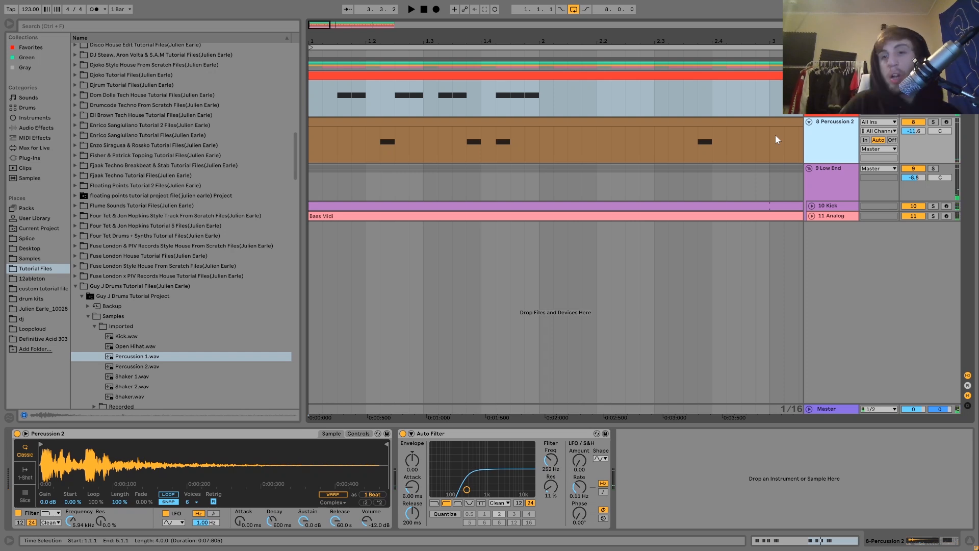
pyautogui.press('space')
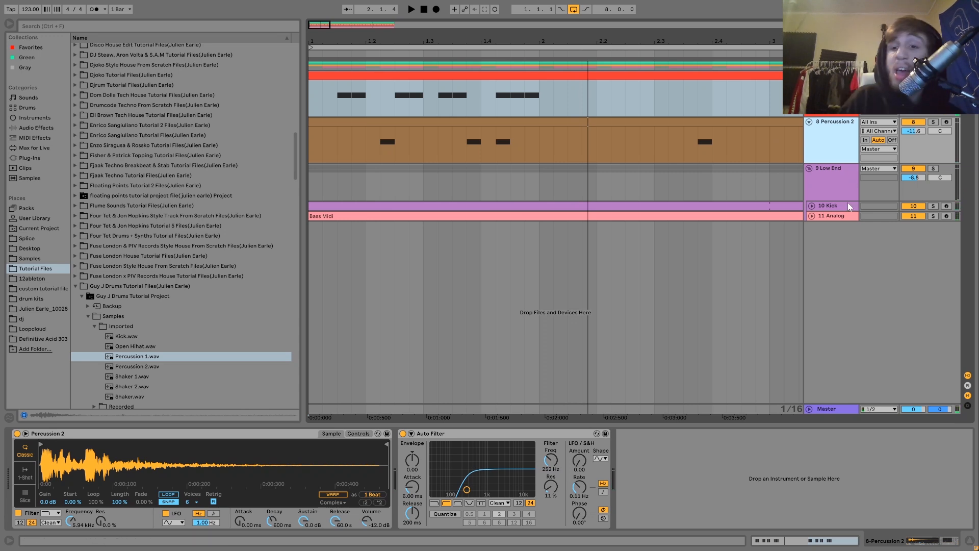
# Step: Show the Low End group's Saturator, unfold the Kick track, and play the Kick soloed
pyautogui.click(839, 177)
pyautogui.click(833, 206)
pyautogui.click(823, 190)
pyautogui.click(811, 206)
pyautogui.click(935, 206)
pyautogui.press('space')
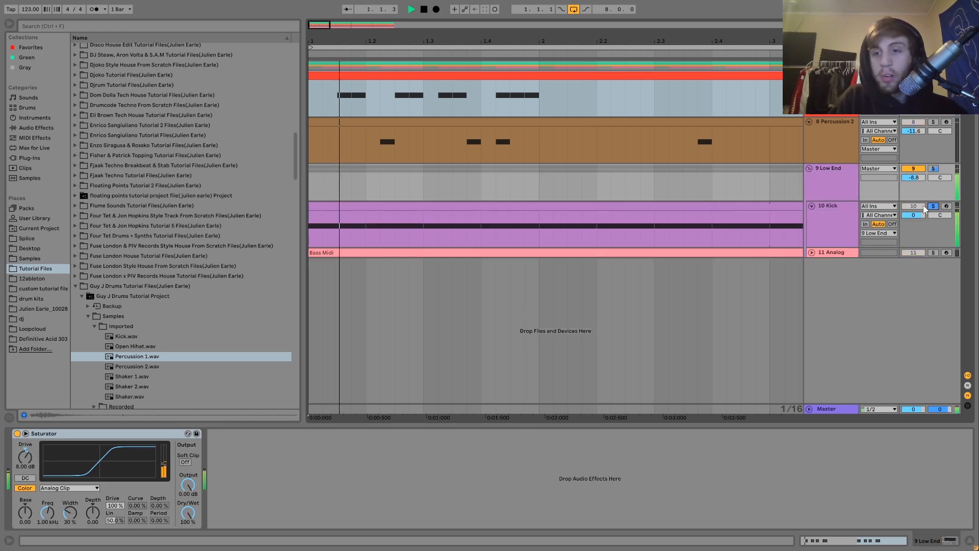
# Step: Solo the Analog bass track, unfold it to show the Bass Midi notes, and play it
pyautogui.click(933, 253)
pyautogui.press('space')
pyautogui.click(811, 252)
pyautogui.press('space')
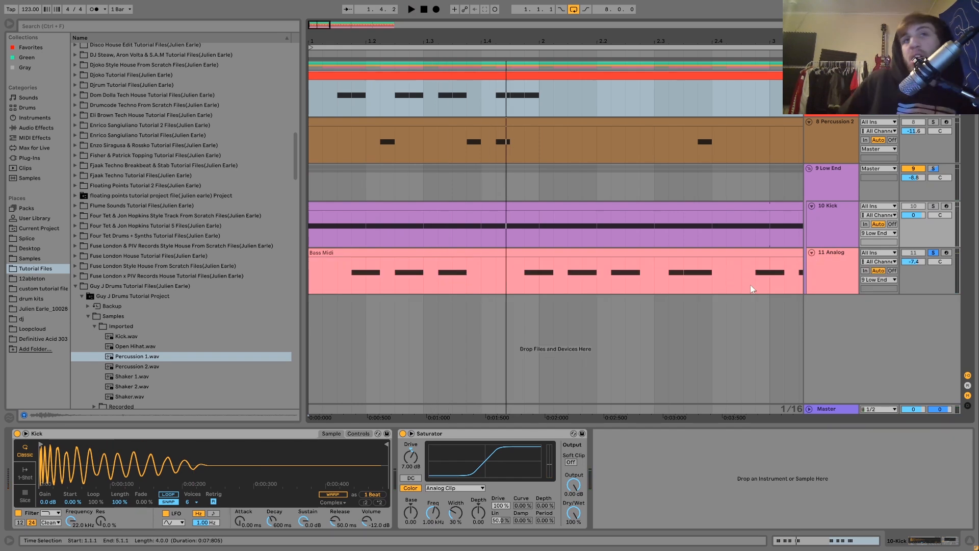
pyautogui.press('space')
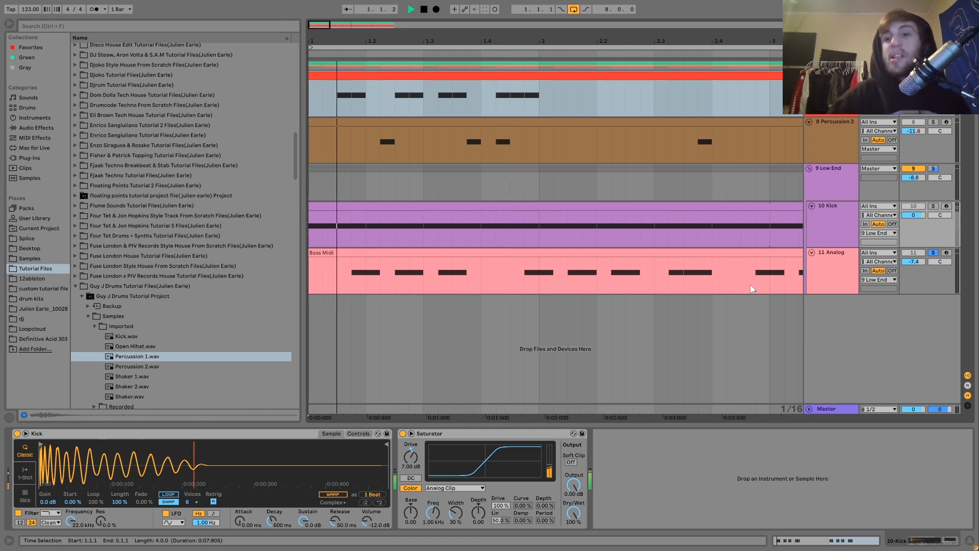
pyautogui.press('space')
# Step: Solo the Kick and play it, preview the Kick.wav sample, and replay the Kick while examining its Saturator
pyautogui.click(822, 241)
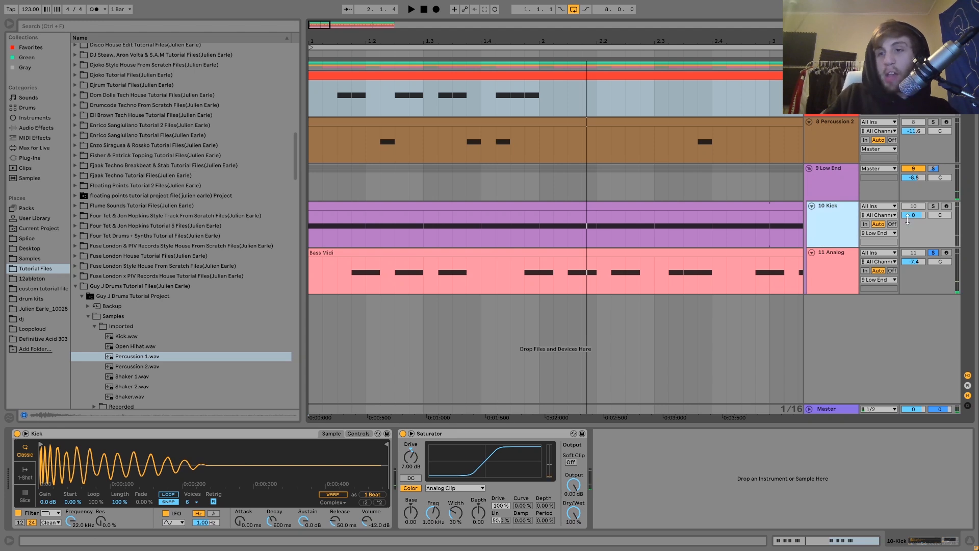
pyautogui.click(933, 206)
pyautogui.press('space')
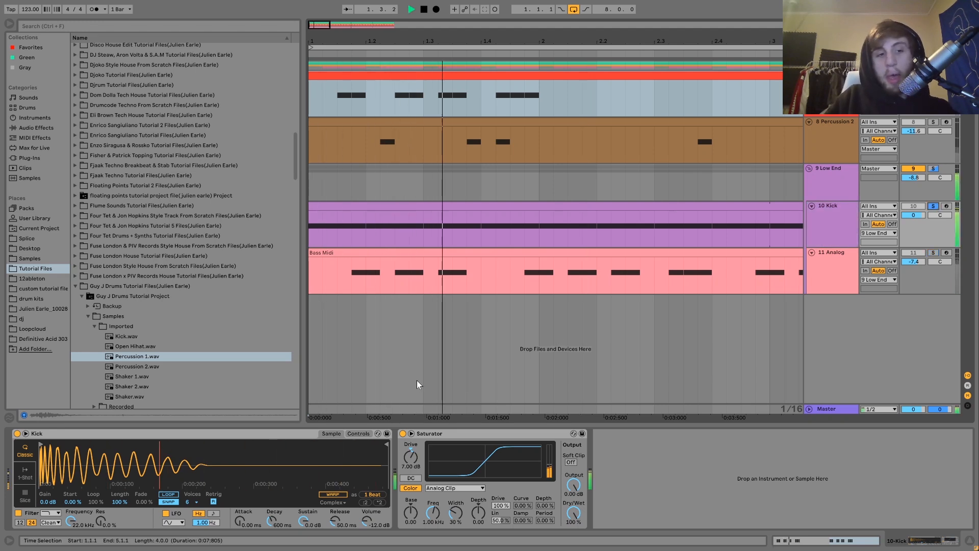
pyautogui.scroll(-3, 162, 337)
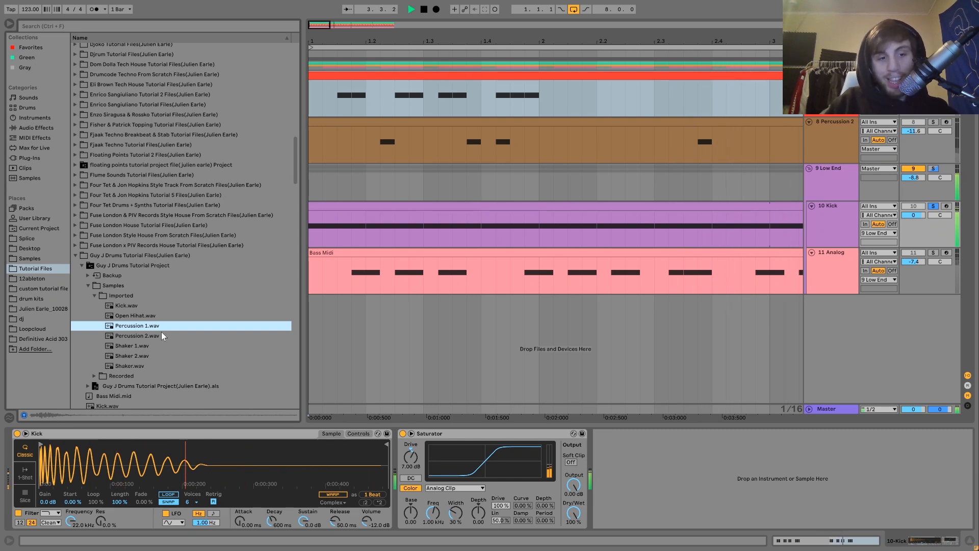
pyautogui.press('space')
pyautogui.click(131, 307)
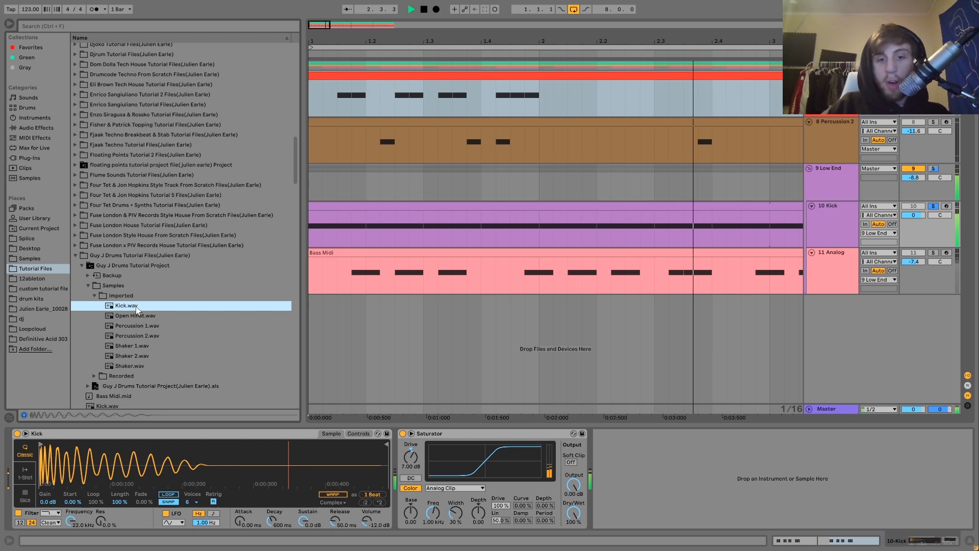
pyautogui.press('space')
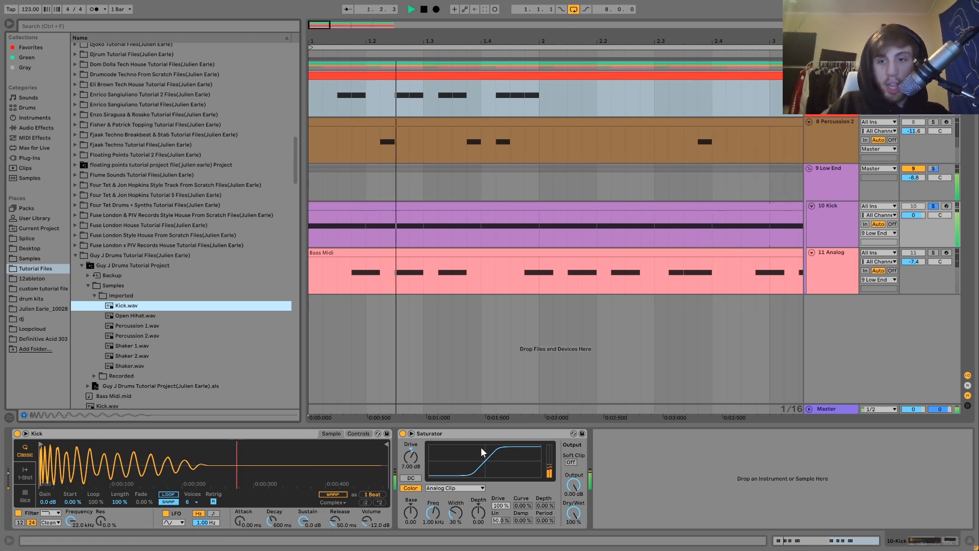
# Step: Solo the Analog bass, show its Amp1 envelope, and play it while examining the Drum Buss and EQ Eight
pyautogui.click(934, 252)
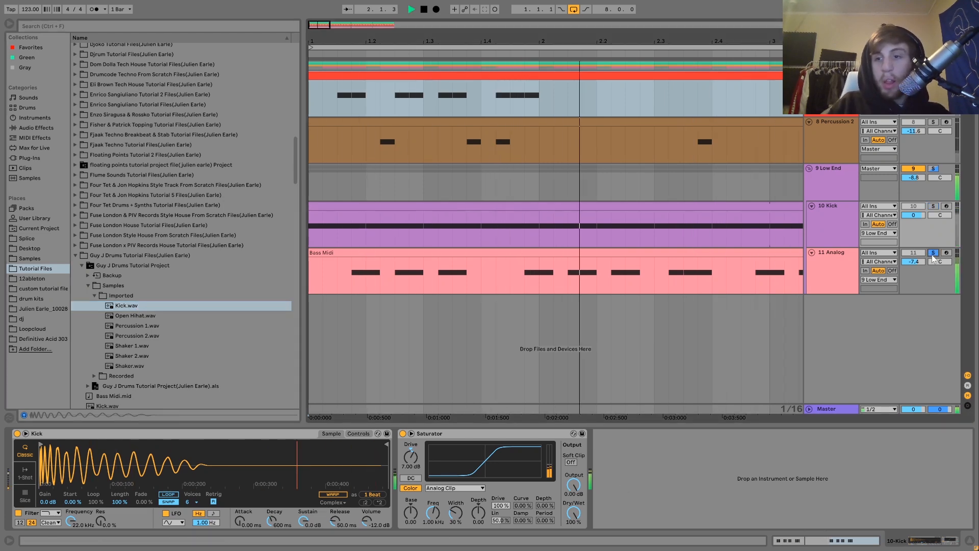
pyautogui.click(829, 265)
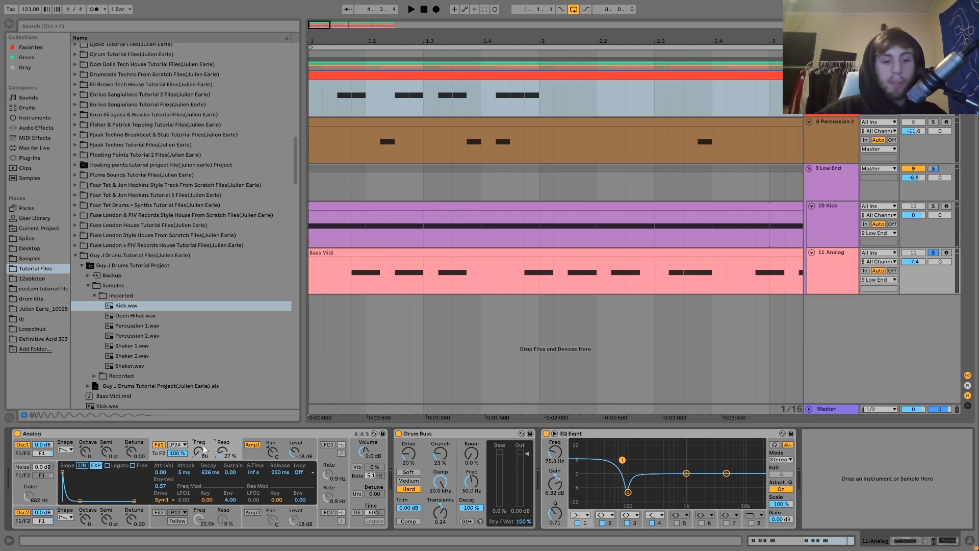
pyautogui.click(252, 448)
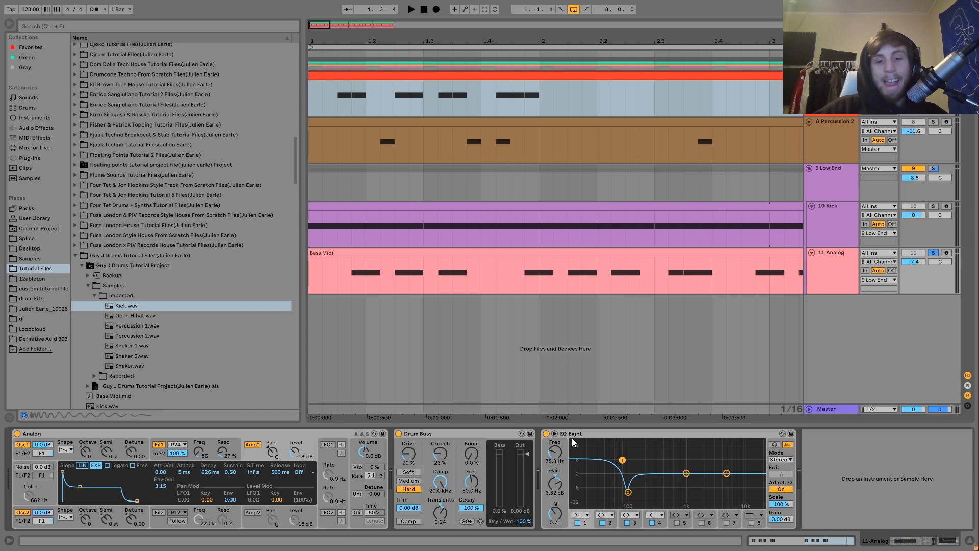
pyautogui.press('space')
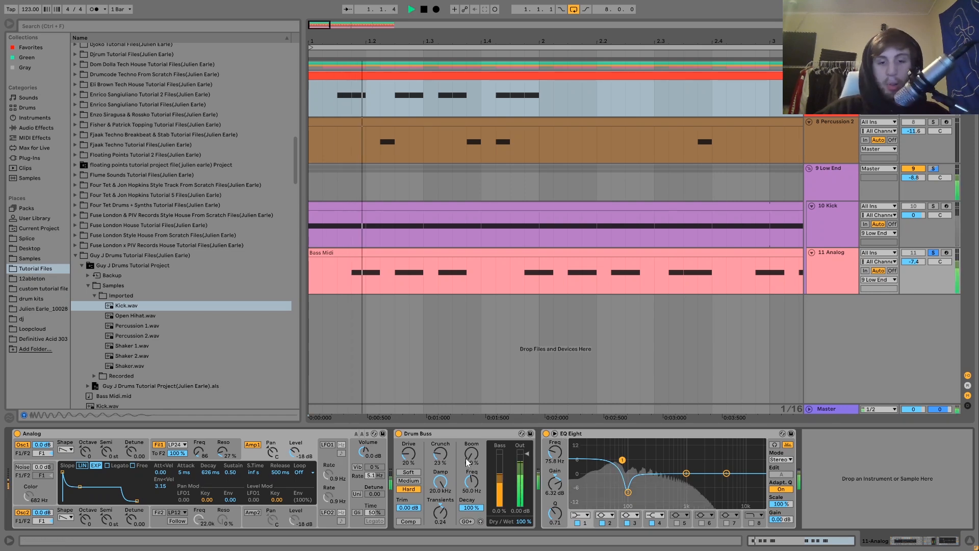
# Step: Bypass the Analog bass's Drum Buss during playback, switch it back on to compare the sound, and stop
pyautogui.click(399, 433)
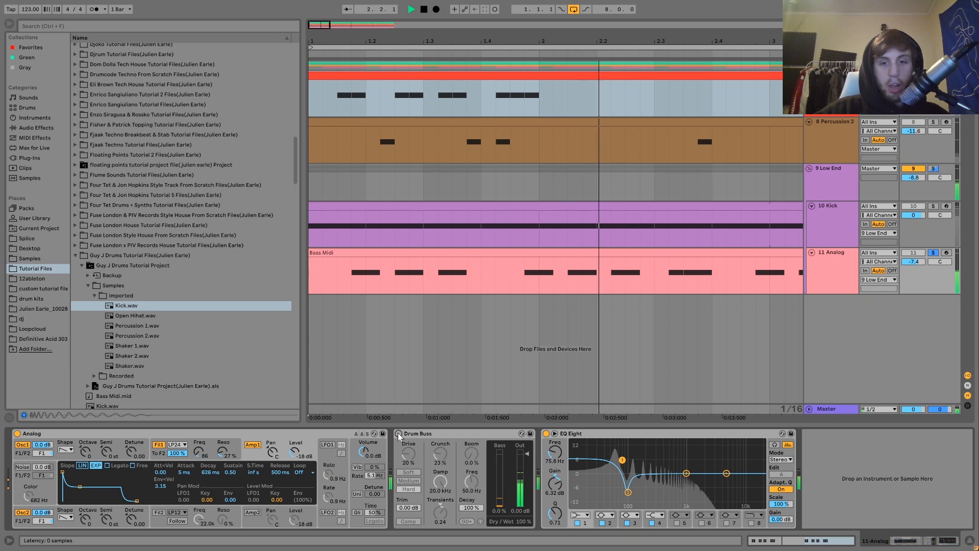
pyautogui.click(398, 433)
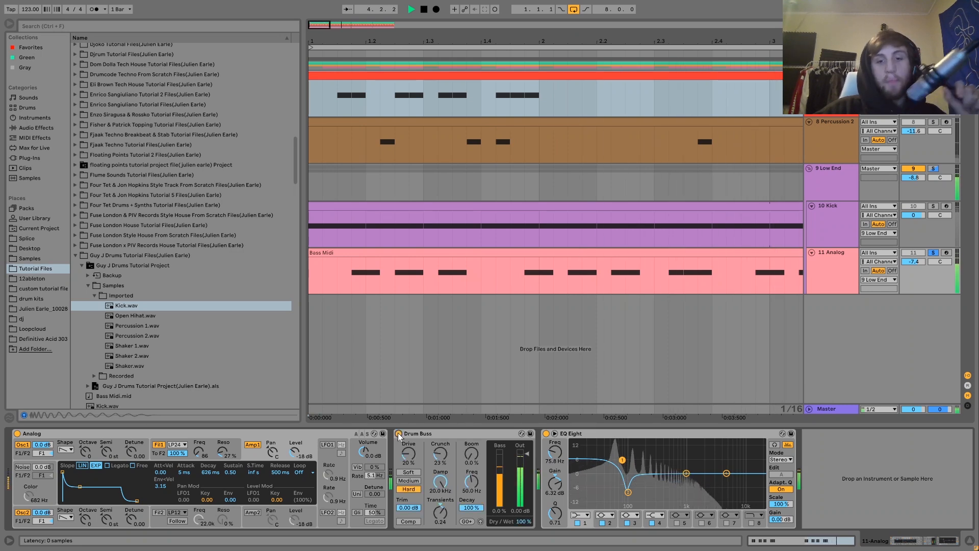
pyautogui.press('space')
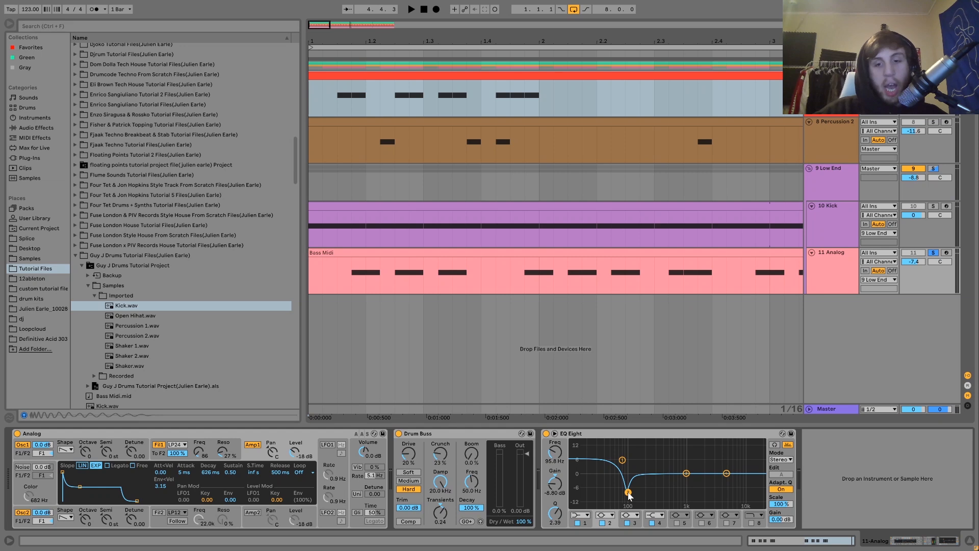
# Step: Play the Analog bass through its EQ Eight, briefly soloing the Kick alongside it to hear them together
pyautogui.press('space')
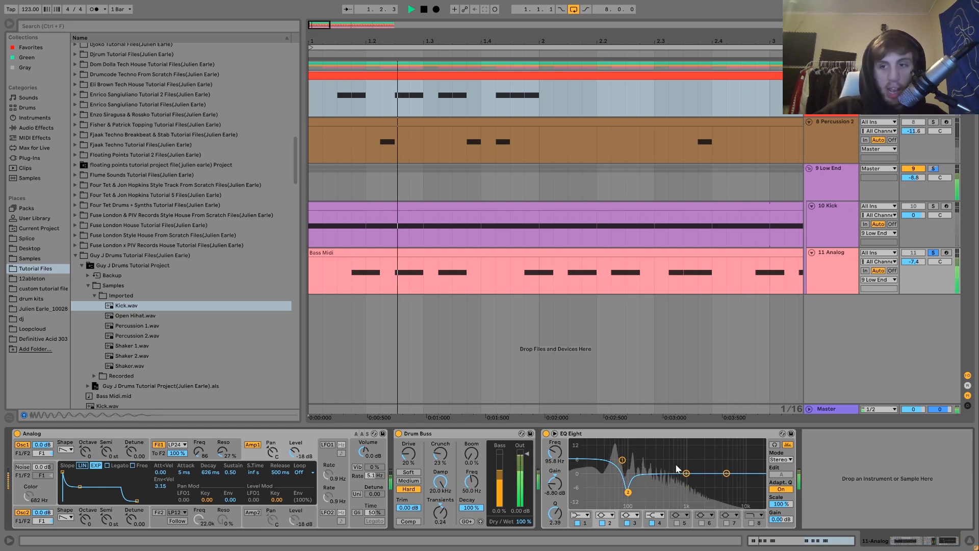
pyautogui.click(934, 206)
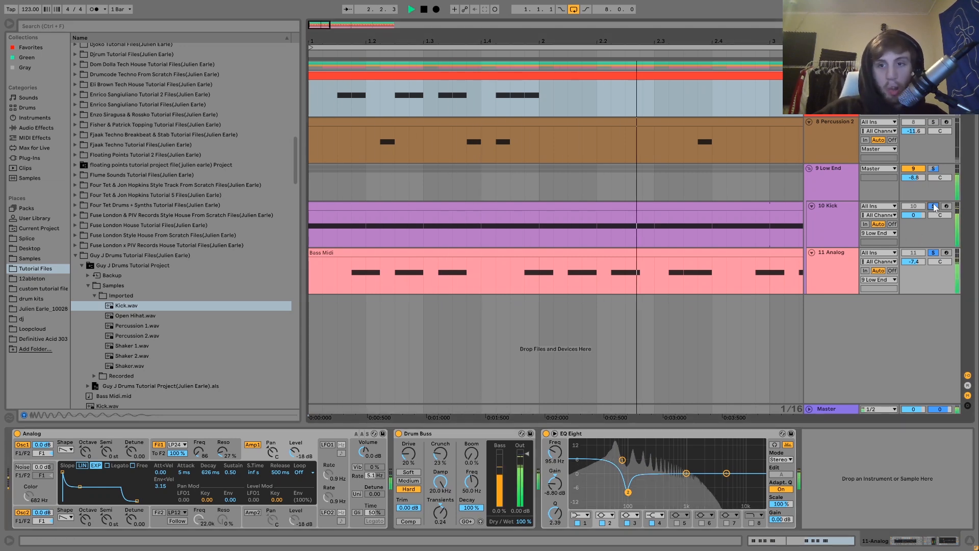
pyautogui.click(934, 206)
pyautogui.press('space')
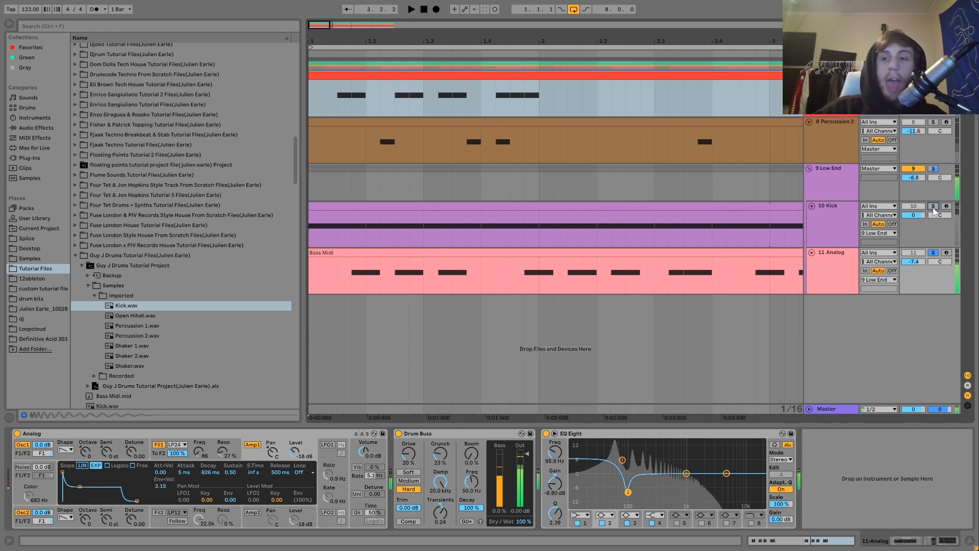
# Step: View the Bass Midi clip's notes, and play the Analog bass while examining its Fil1 and Amp1 envelopes
pyautogui.doubleClick(739, 253)
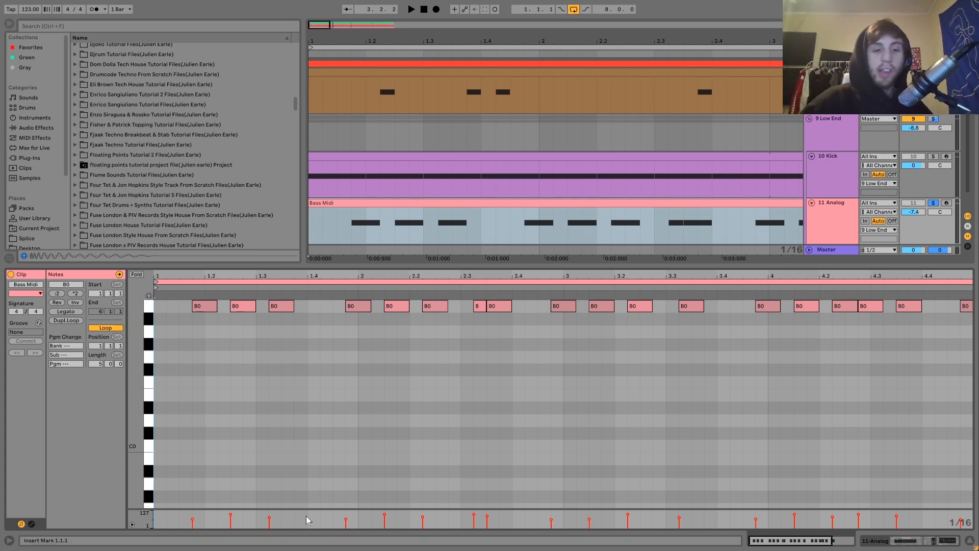
pyautogui.click(834, 219)
pyautogui.press('space')
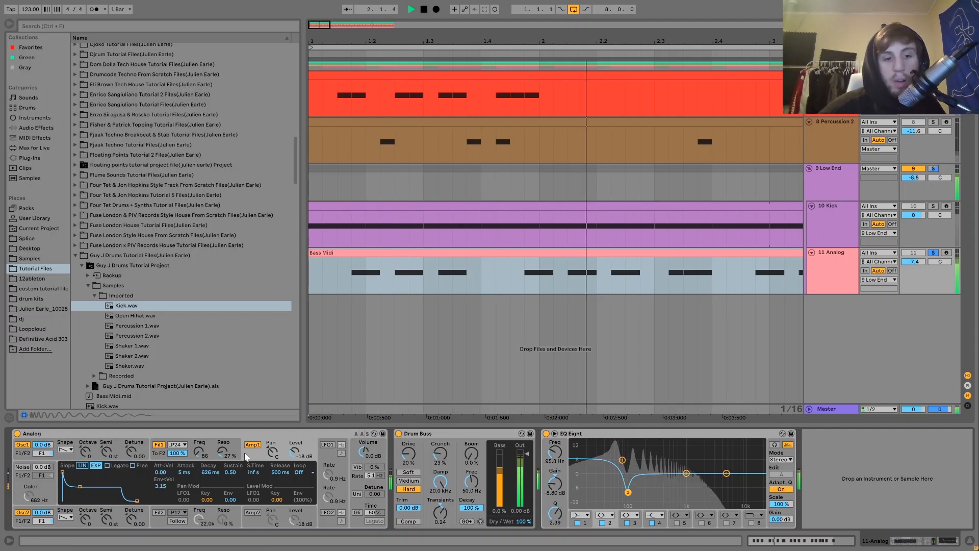
pyautogui.click(234, 443)
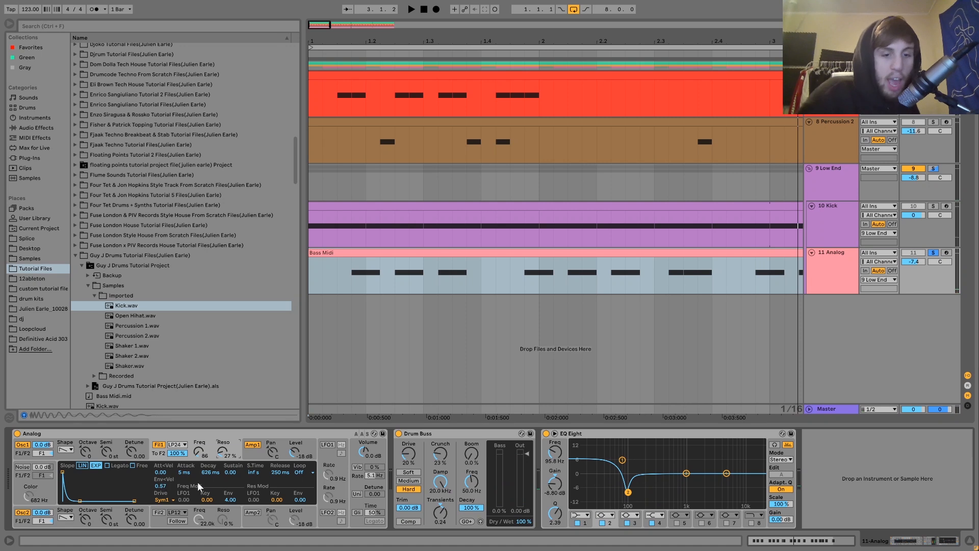
pyautogui.click(242, 457)
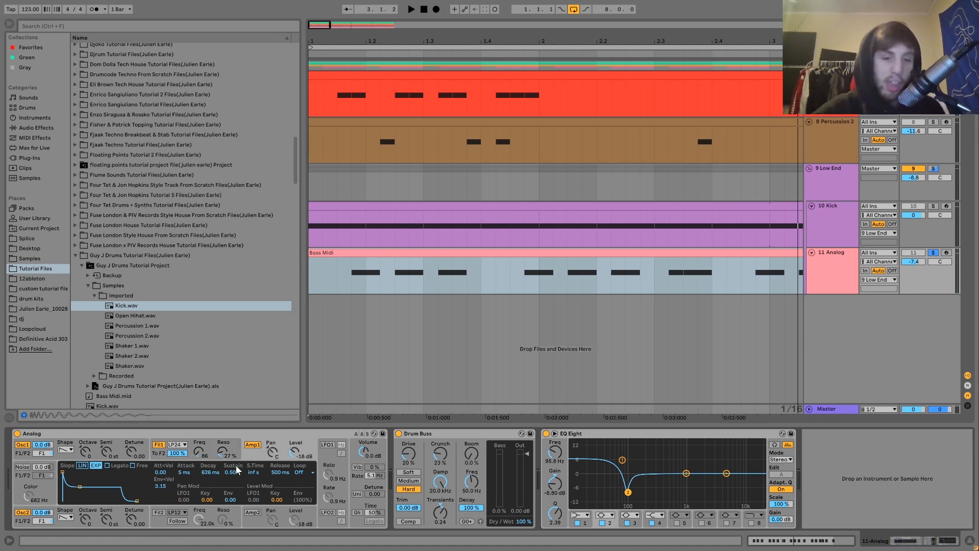
pyautogui.press('space')
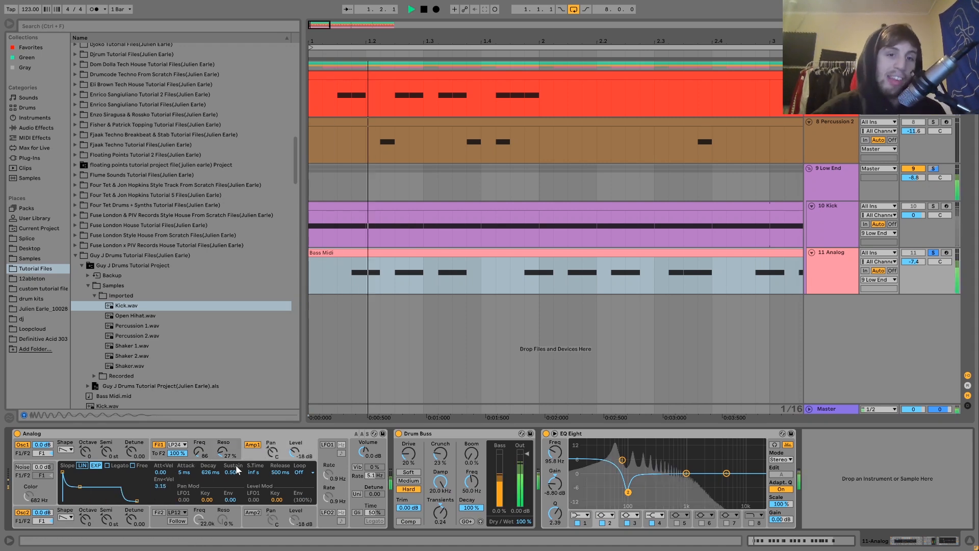
# Step: Show the Bass Midi notes while the bass plays, and unsolo the Analog track to play the full loop
pyautogui.doubleClick(507, 250)
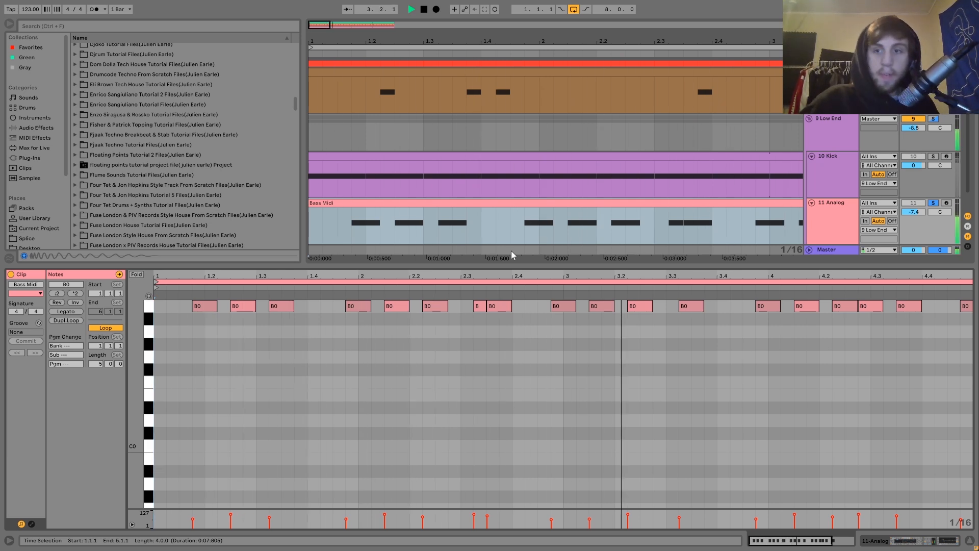
pyautogui.press('space')
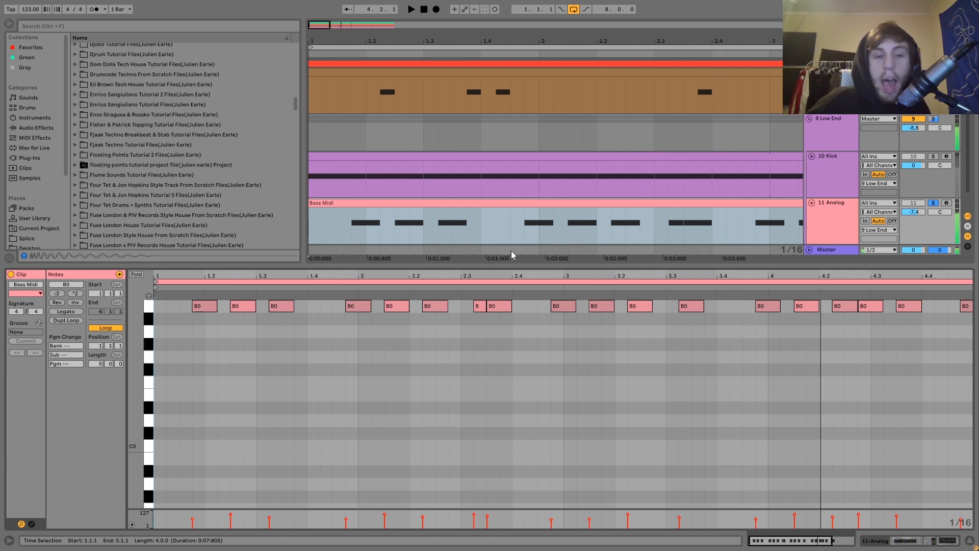
pyautogui.click(933, 203)
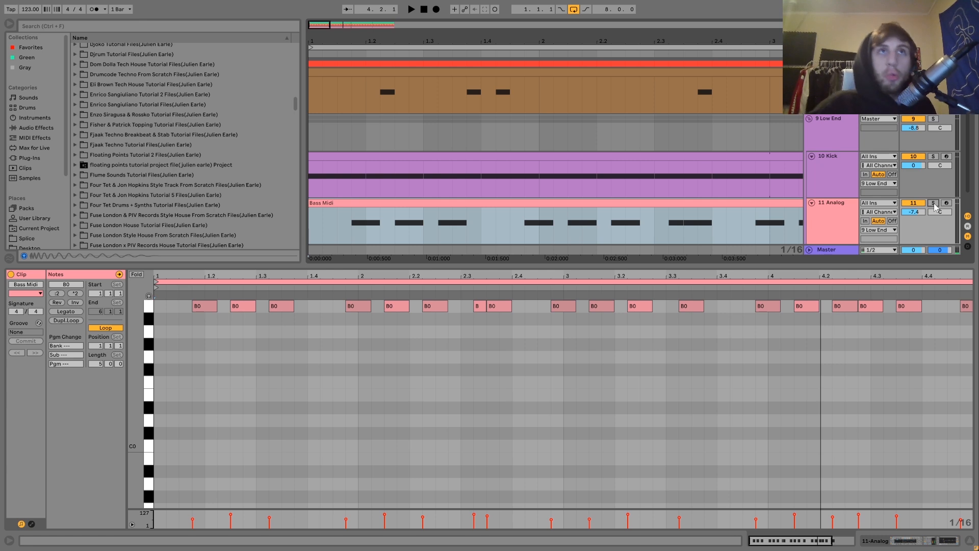
pyautogui.press('space')
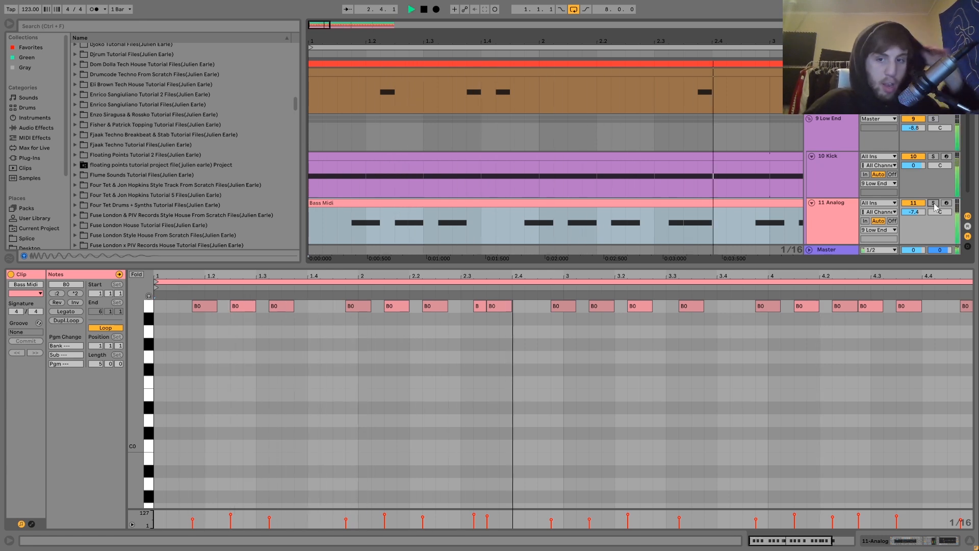
# Step: Solo the Low End group and play it with its Saturator bypassed and re-enabled to compare the sound
pyautogui.click(833, 133)
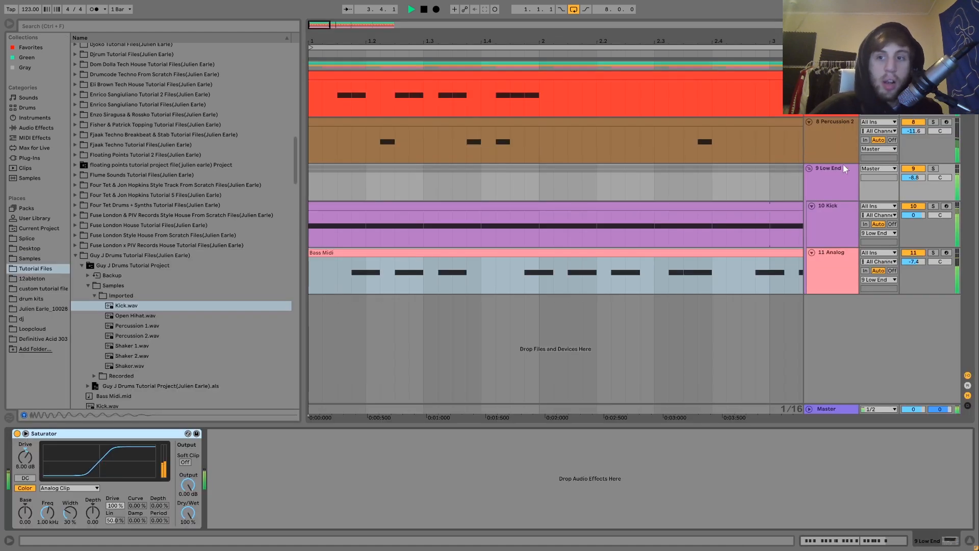
pyautogui.click(932, 168)
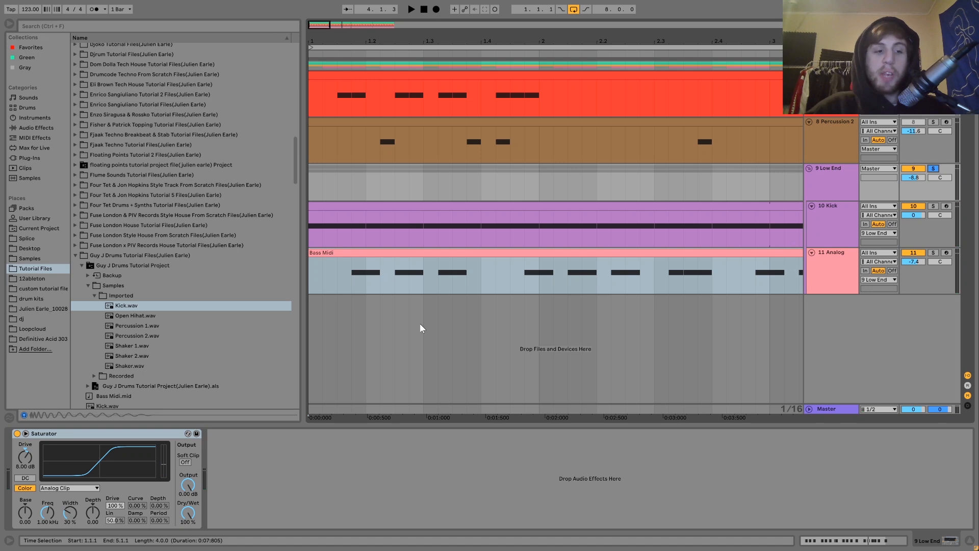
pyautogui.click(17, 433)
pyautogui.press('space')
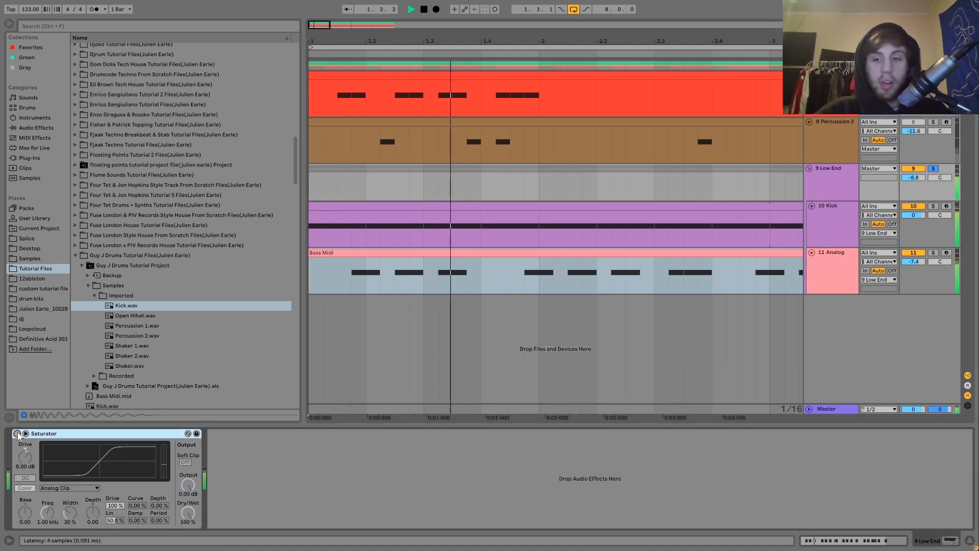
pyautogui.click(16, 433)
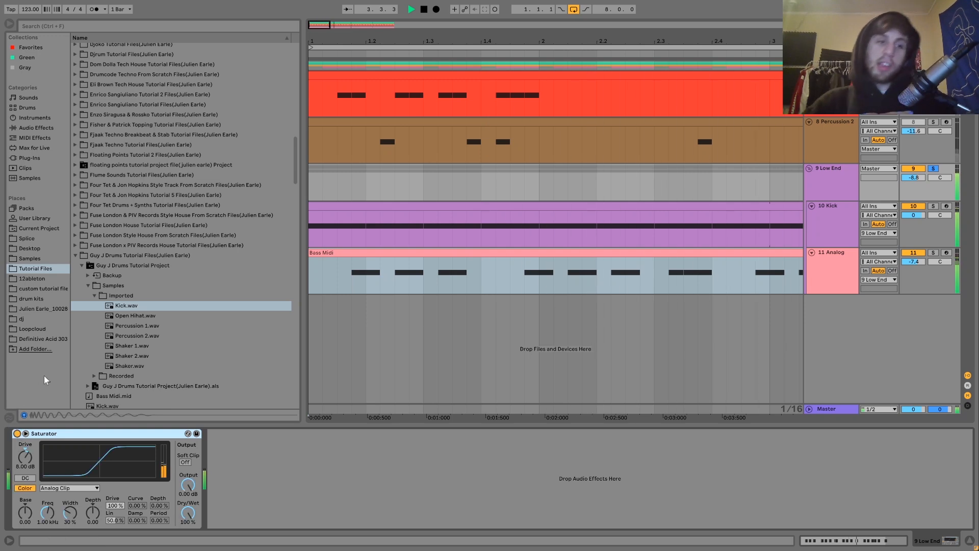
pyautogui.press('space')
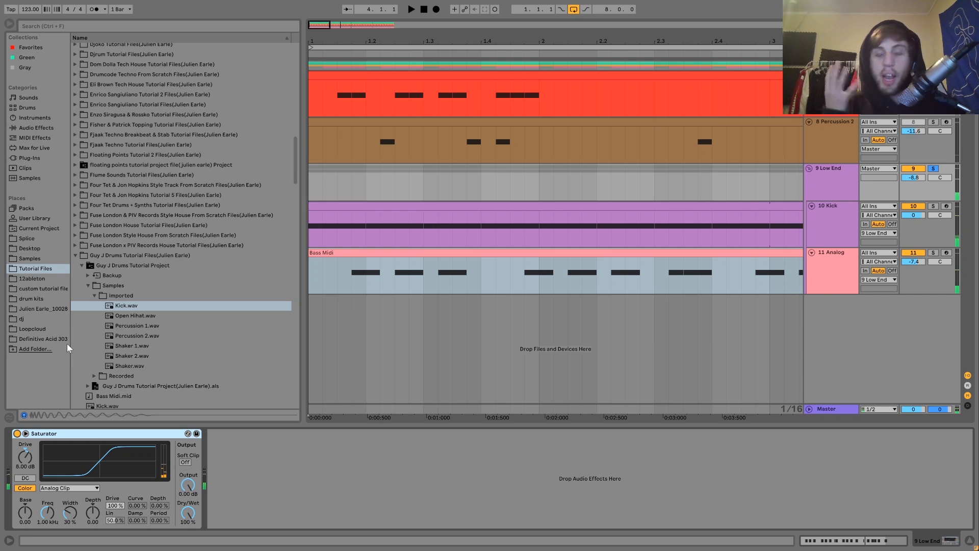